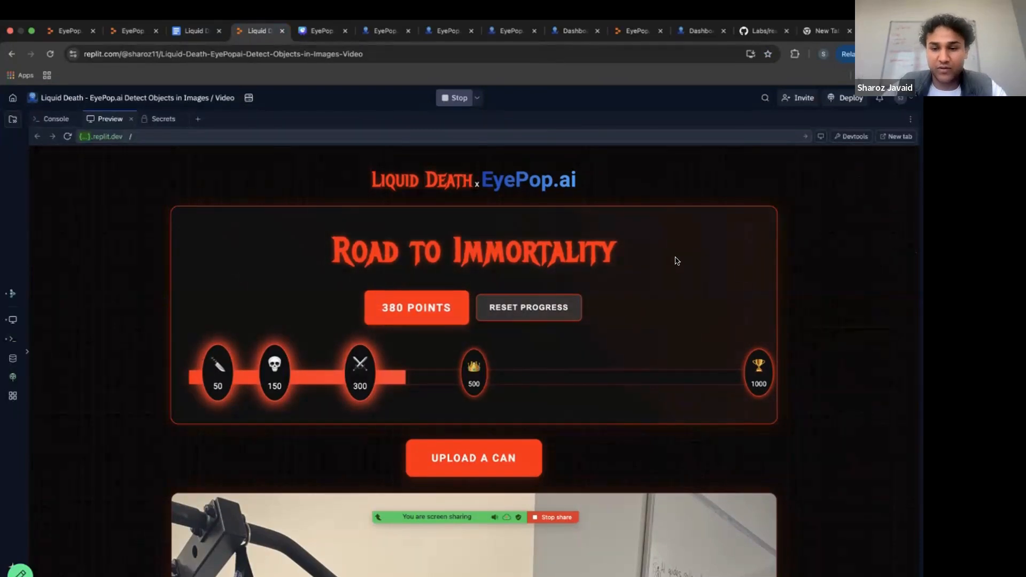
Upload IMG_2780.jpg from the Test Imgs folder as a can photo in the Road to Immortality demo.
left_click(448, 463)
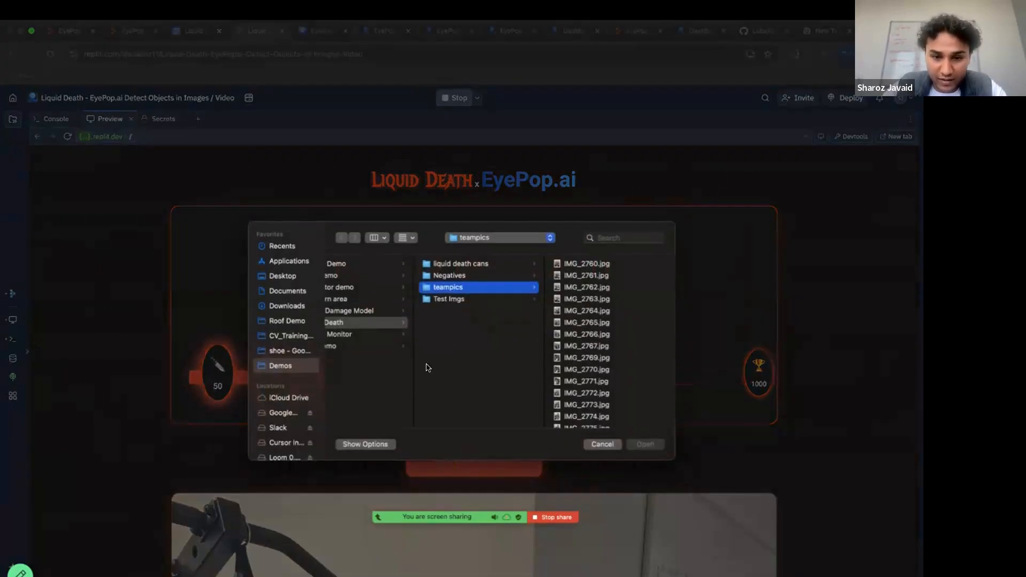
left_click(454, 299)
left_click(579, 286)
left_click(645, 443)
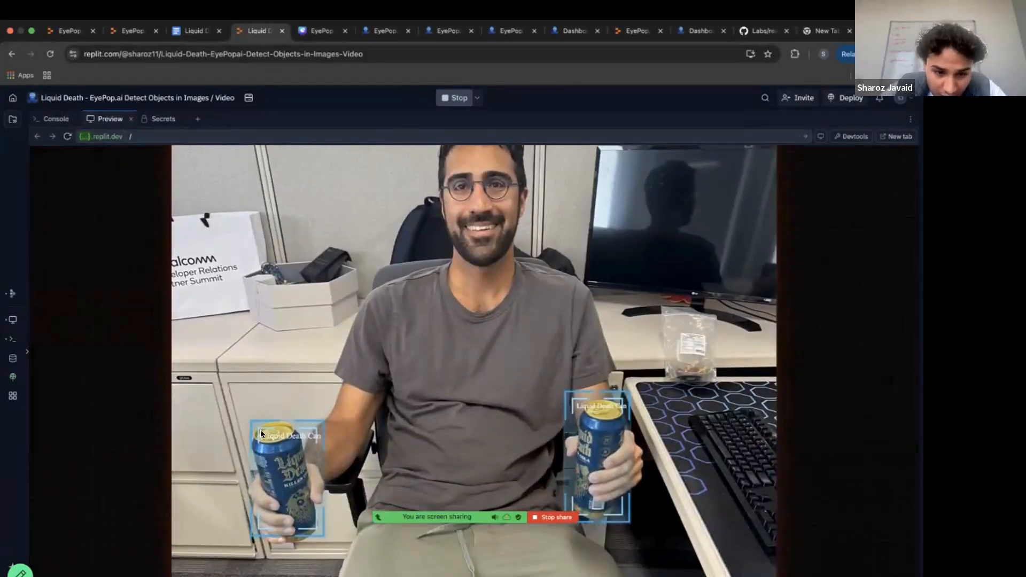
Review the can detections and points earned for the uploaded photo, and claim the Murder Master reward.
scroll(322, 543, "down", 1)
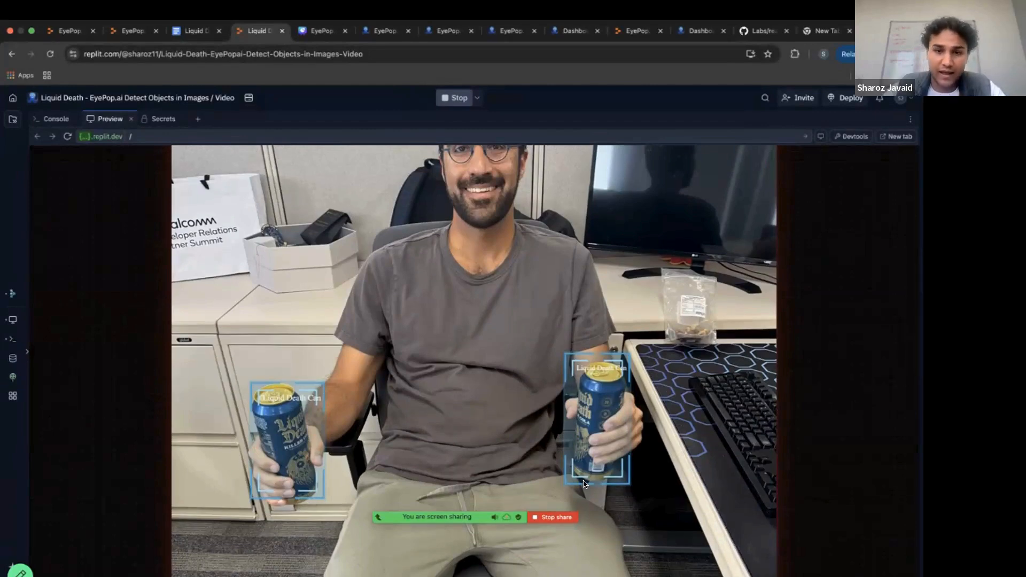
scroll(584, 484, "down", 5)
scroll(585, 483, "down", 8)
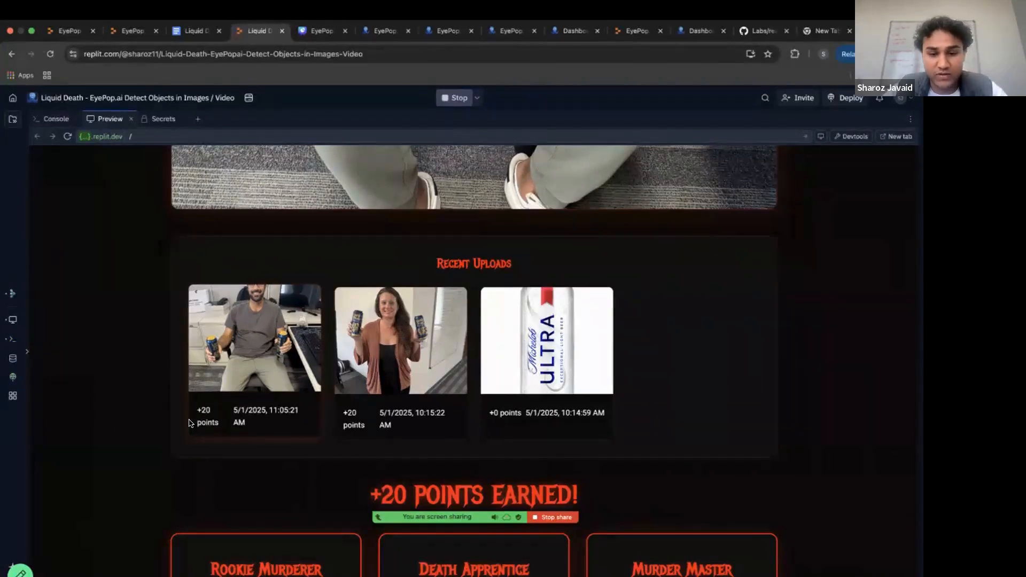
scroll(189, 423, "down", 4)
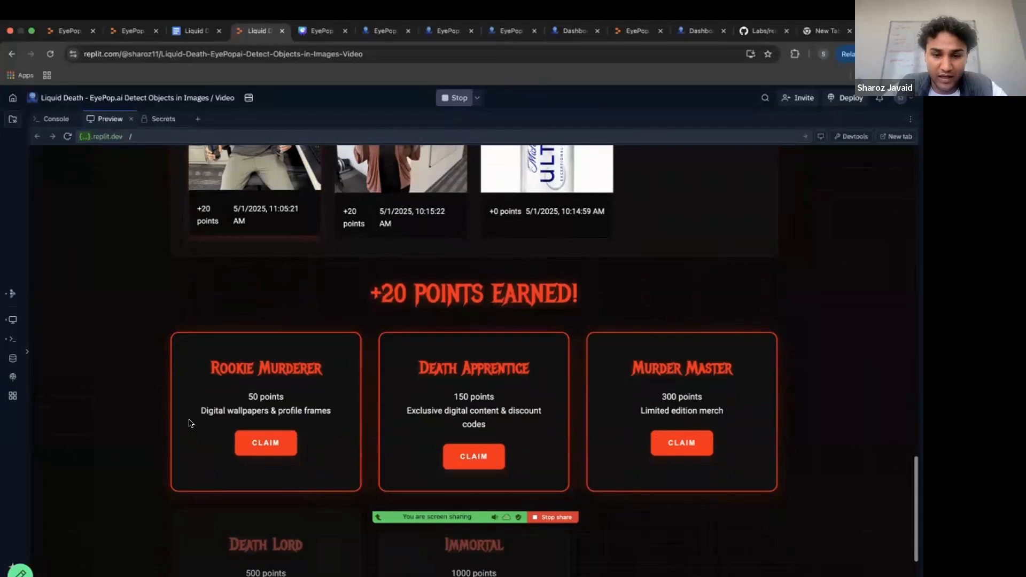
scroll(189, 423, "down", 2)
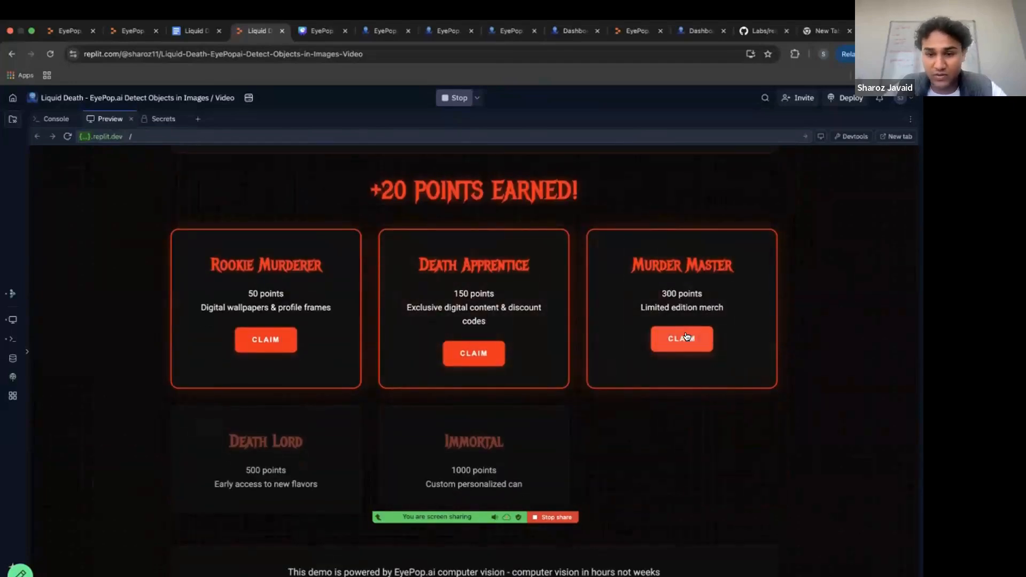
scroll(695, 340, "up", 1)
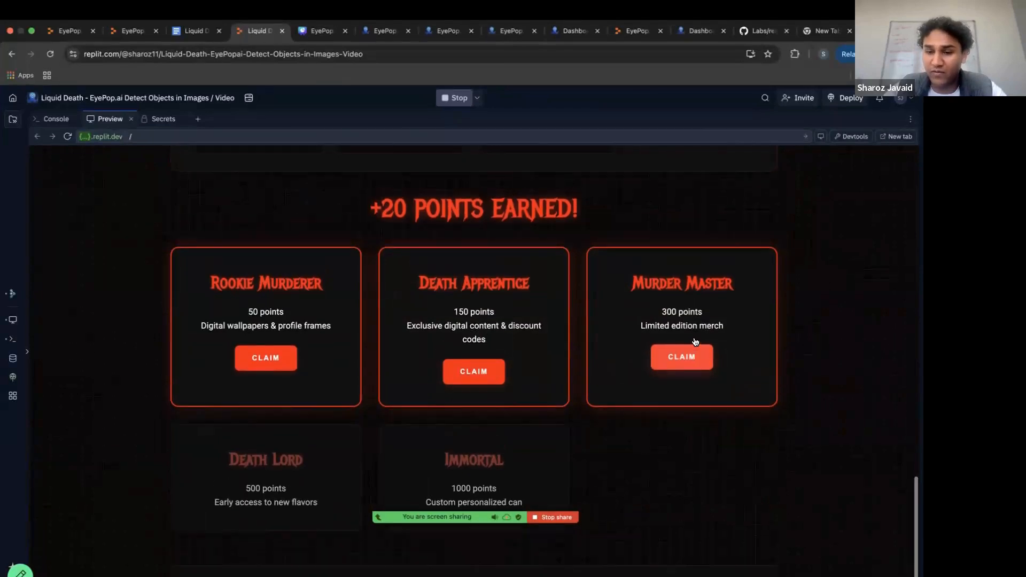
left_click(673, 358)
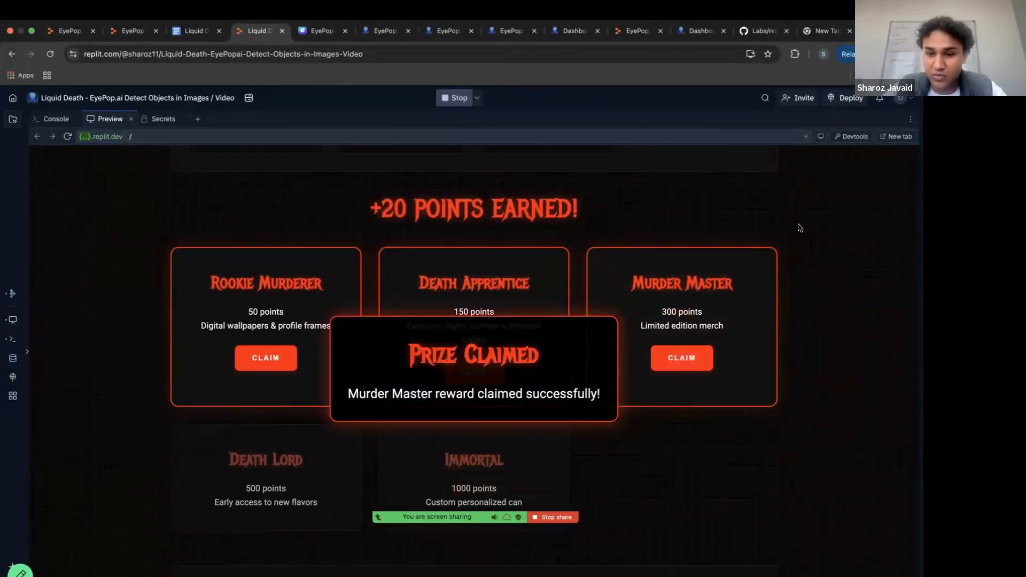
Upload the test image whose name ends in tina-large.jpg from the Test Imgs folder.
scroll(796, 224, "up", 10)
scroll(796, 227, "up", 10)
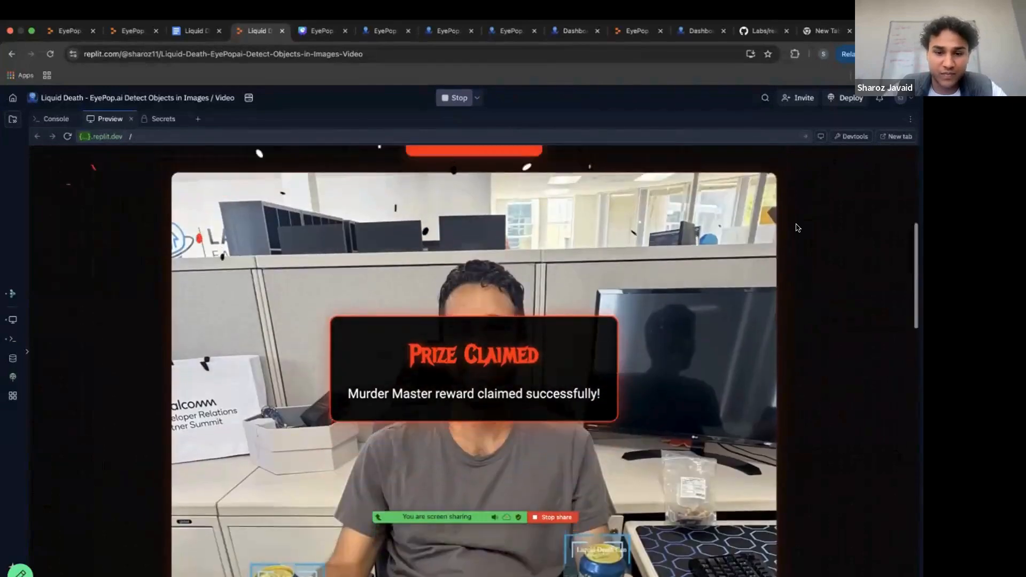
scroll(796, 230, "up", 2)
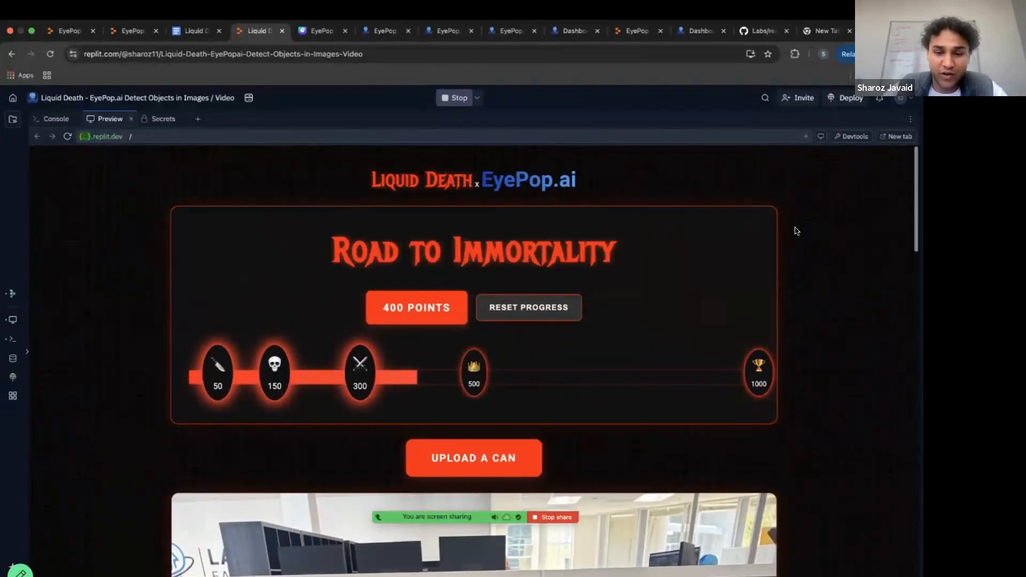
left_click(437, 458)
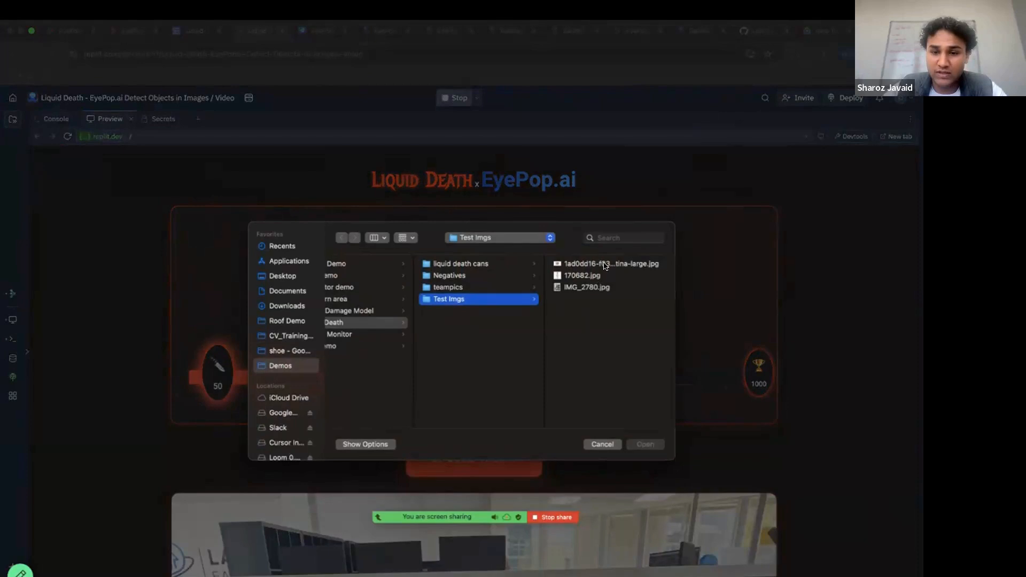
left_click(606, 266)
left_click(644, 444)
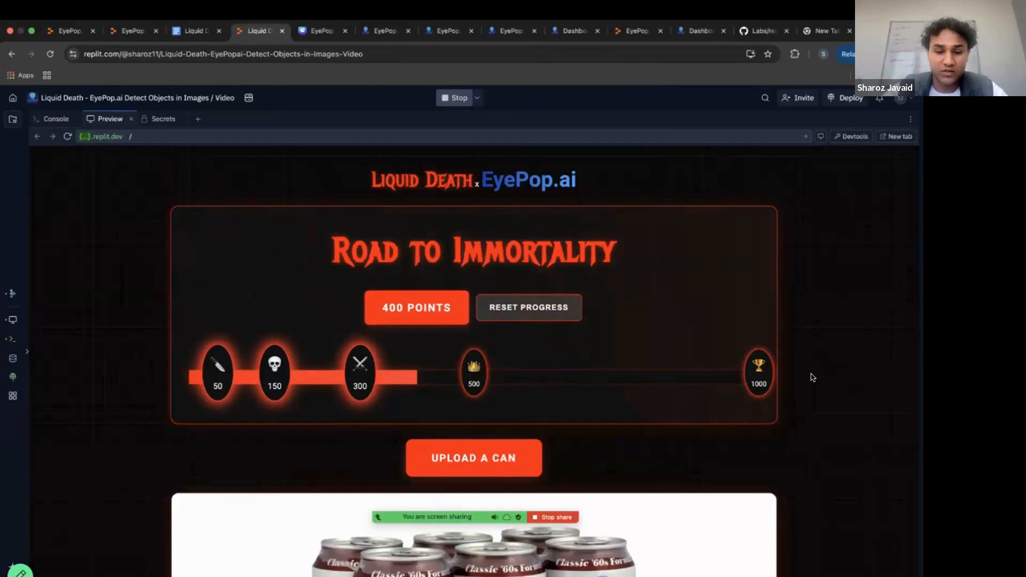
Examine the detection result for the beer can image, its recent upload entry and the points progress.
scroll(811, 377, "down", 3)
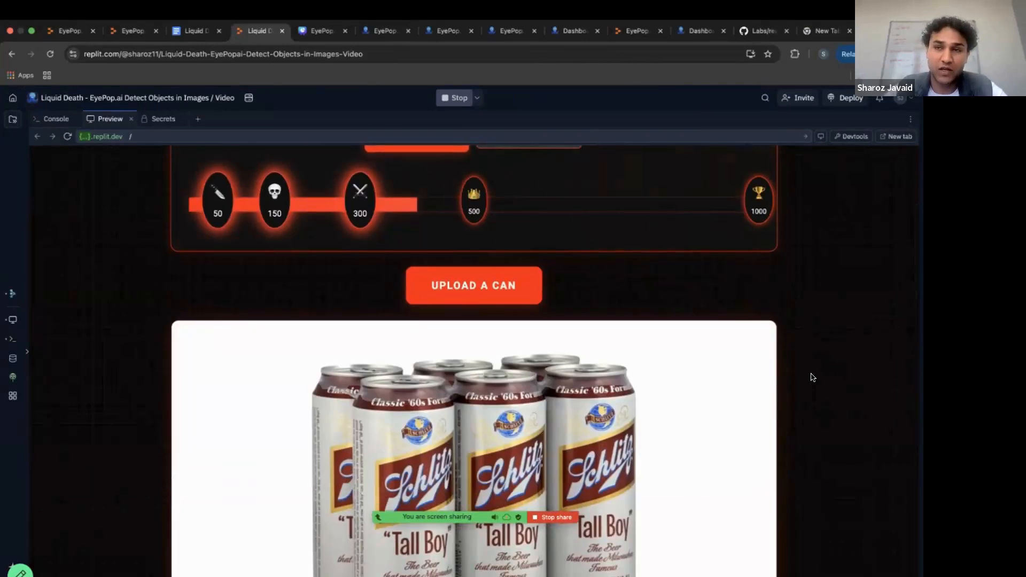
scroll(811, 377, "down", 3)
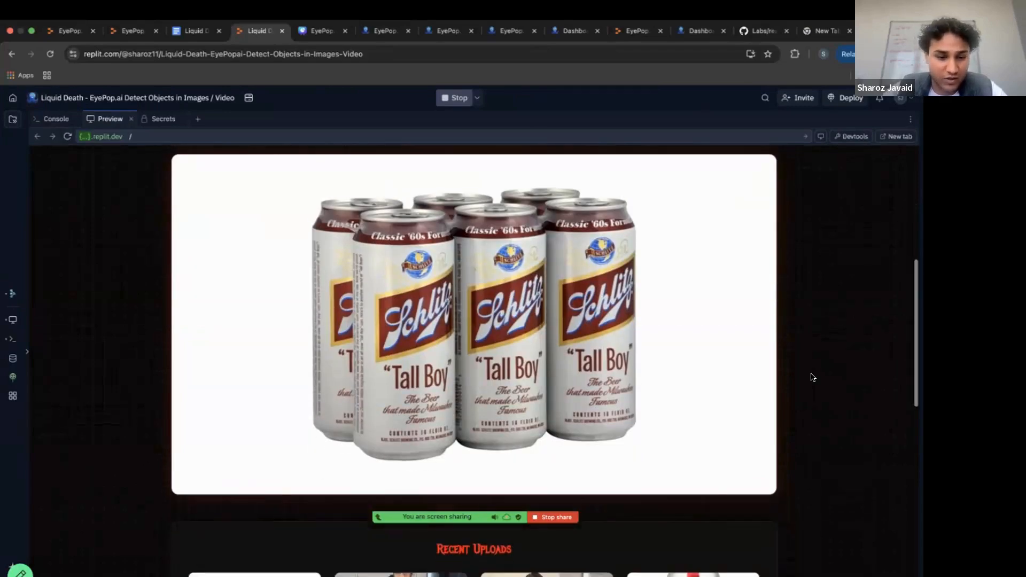
scroll(811, 377, "down", 4)
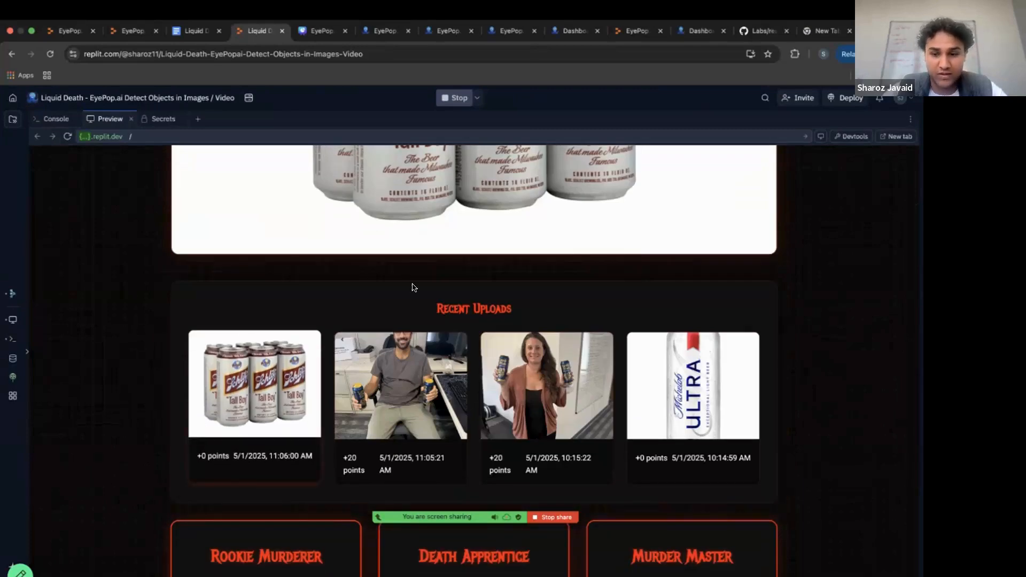
scroll(411, 286, "up", 7)
scroll(412, 287, "up", 3)
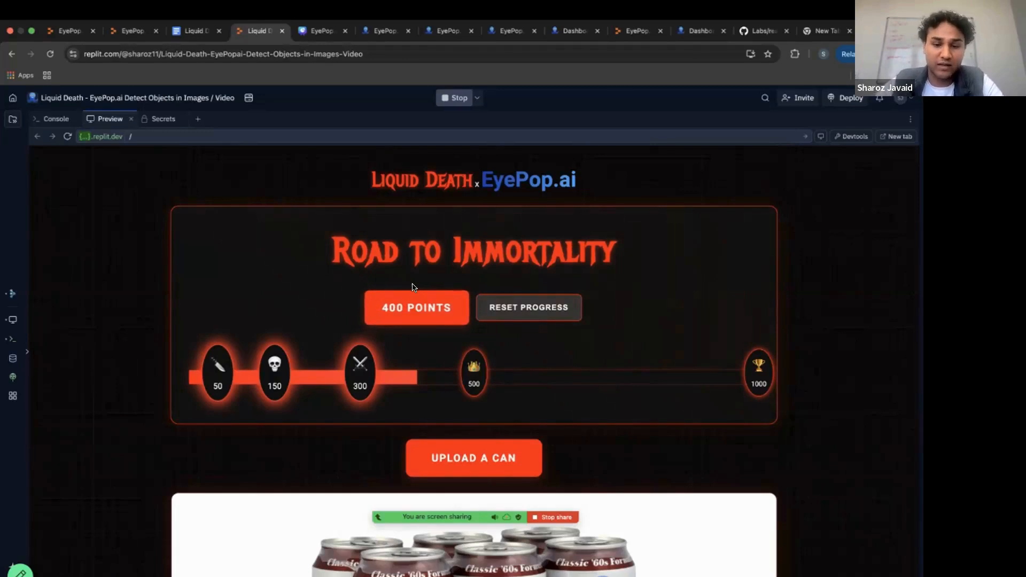
scroll(412, 287, "down", 5)
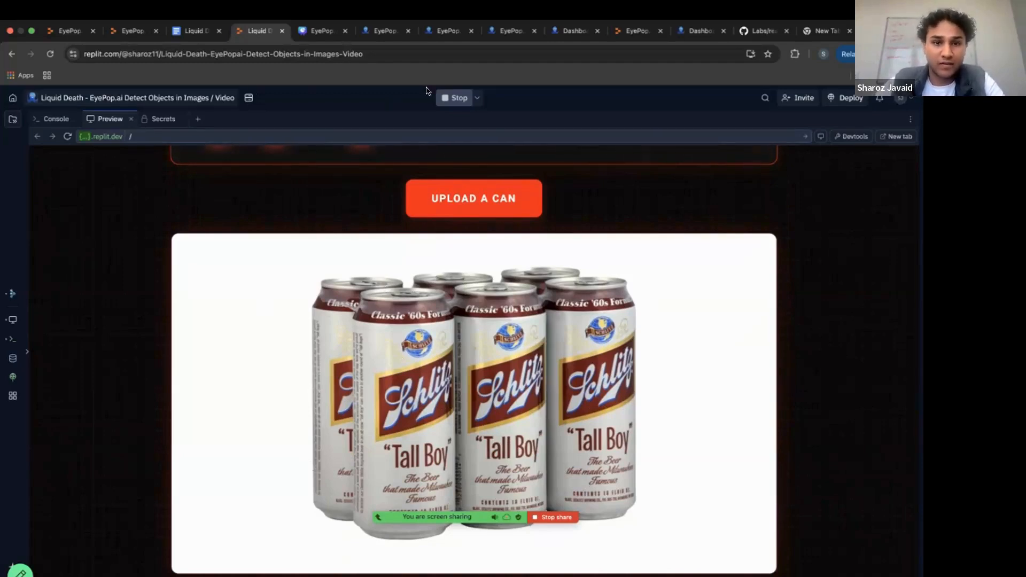
Switch to the EyePop.ai dashboard and start creating a new AI model of the Find Objects type.
left_click(378, 33)
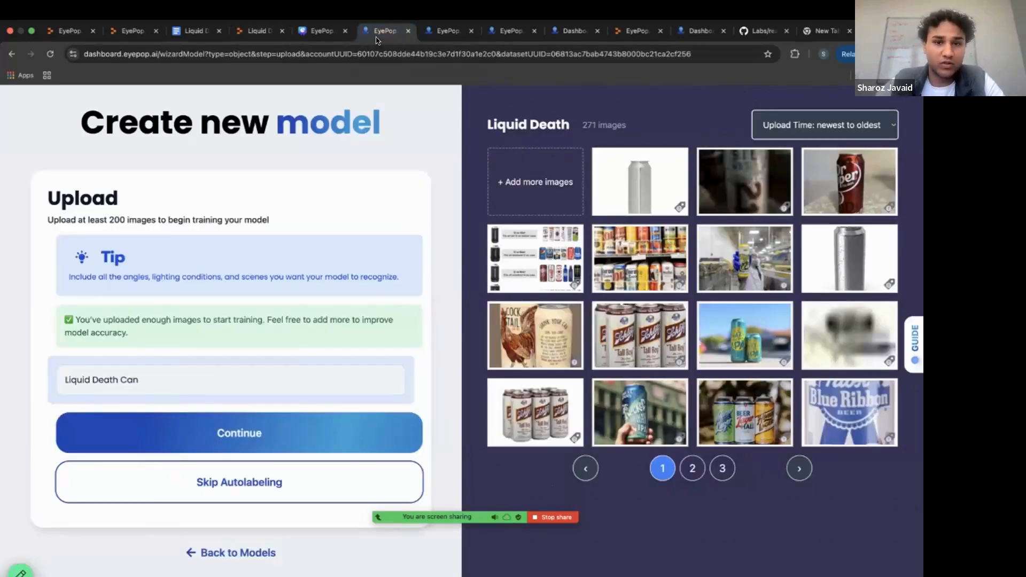
left_click_drag(556, 28, 446, 28)
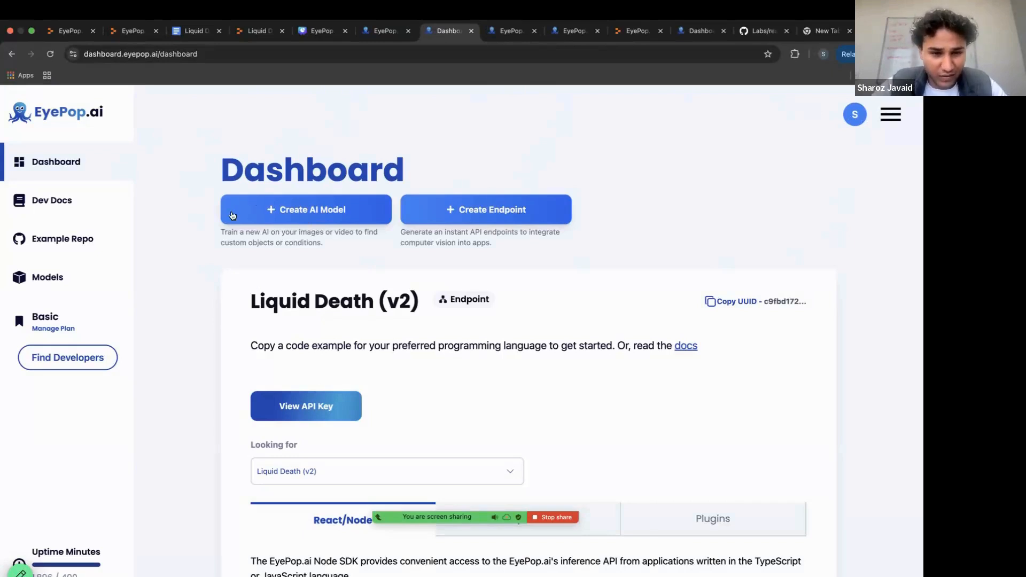
left_click(279, 215)
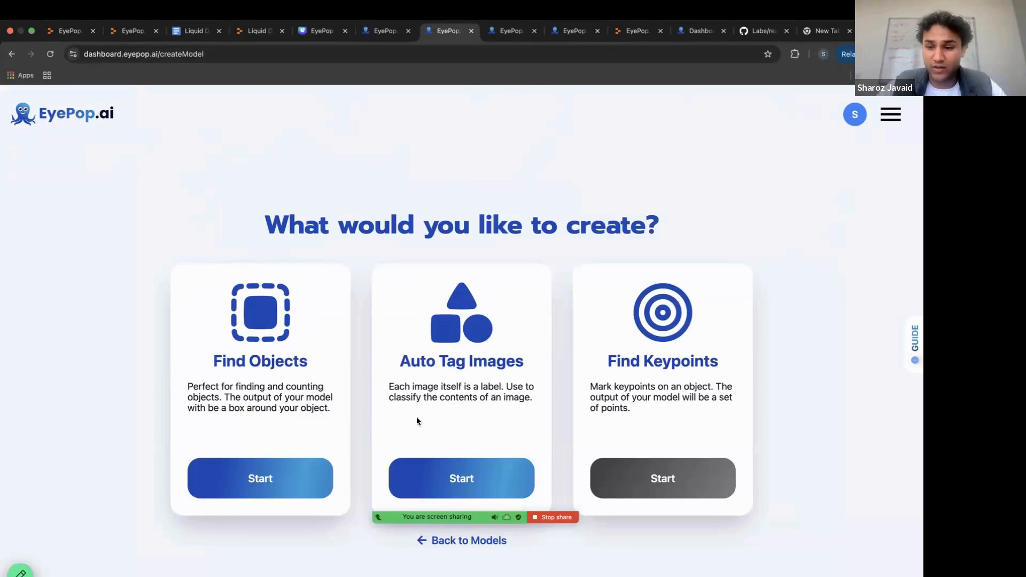
left_click(293, 468)
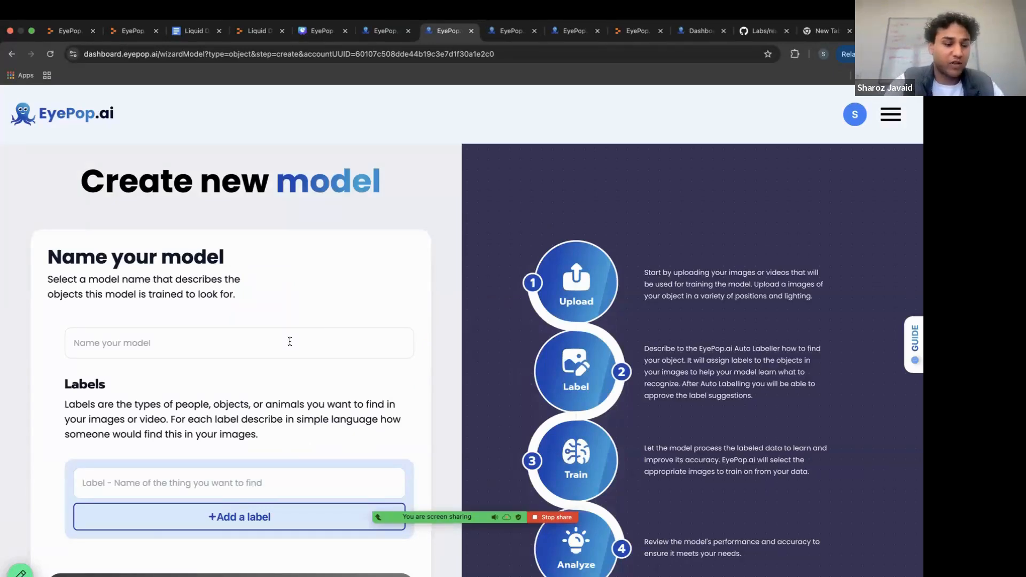
Name the model Liquid Death, give it the label Liquid Death Can, and continue to the image upload stage.
left_click(290, 341)
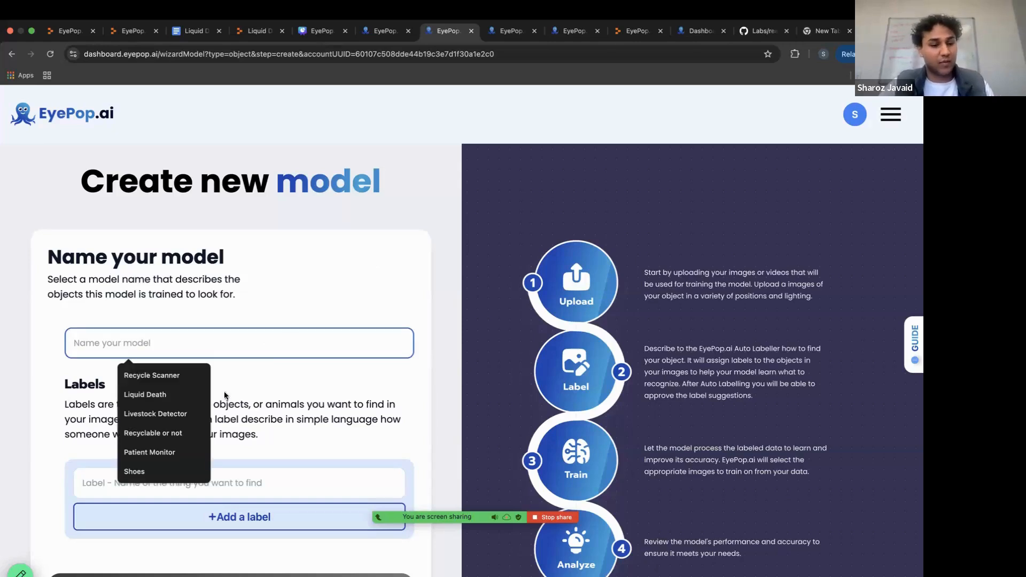
left_click(163, 399)
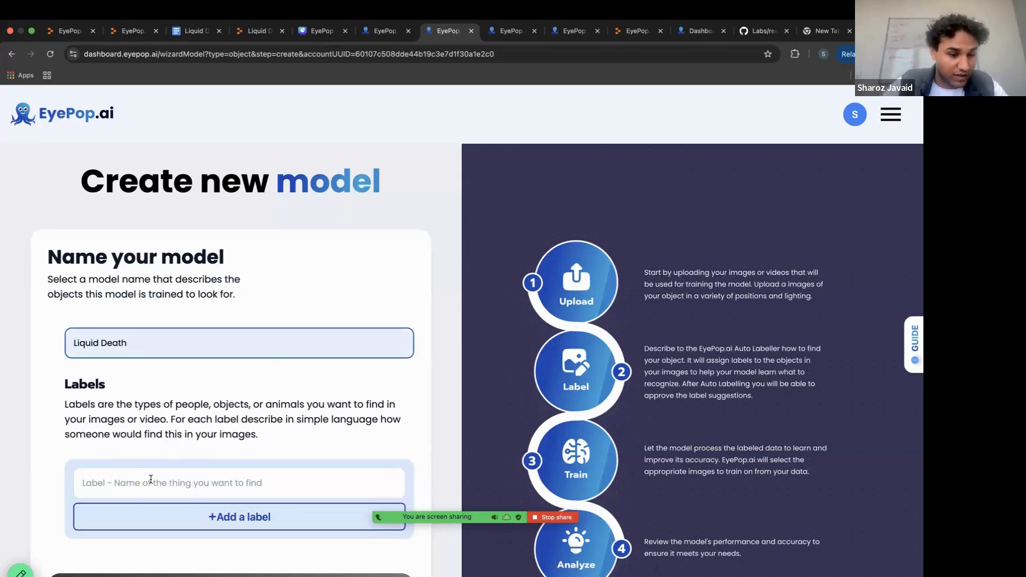
scroll(150, 479, "down", 1)
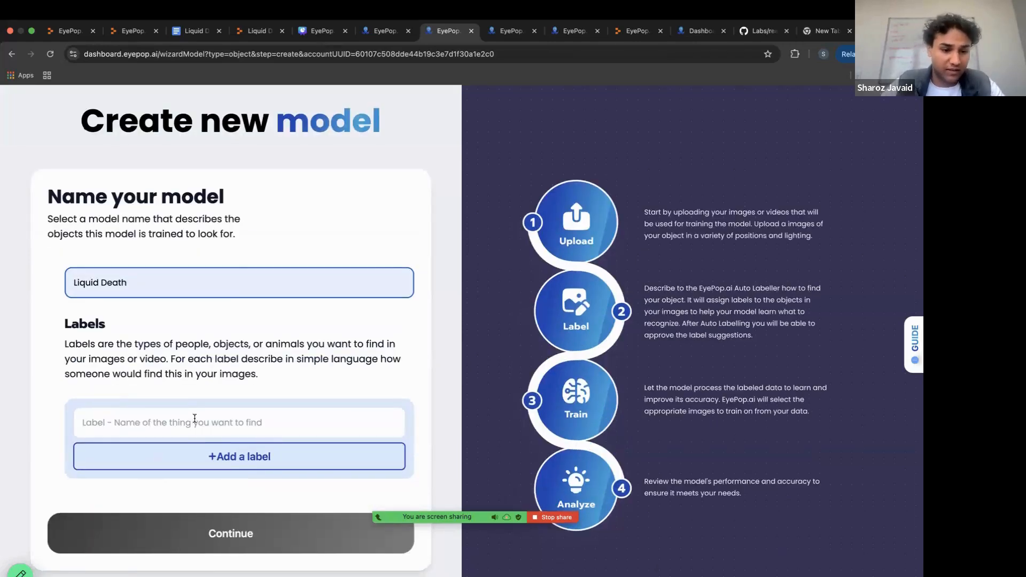
left_click(194, 422)
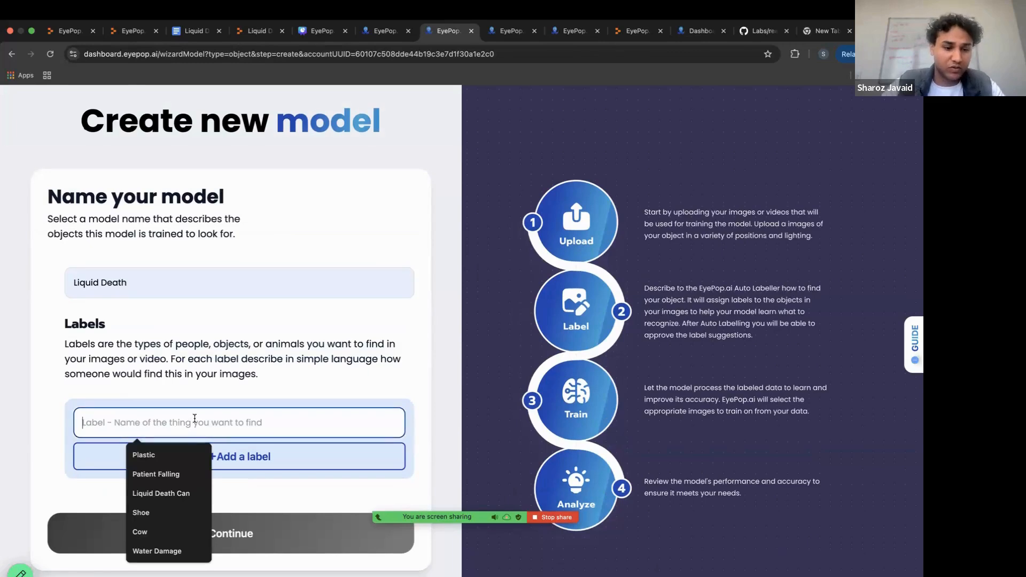
left_click(155, 492)
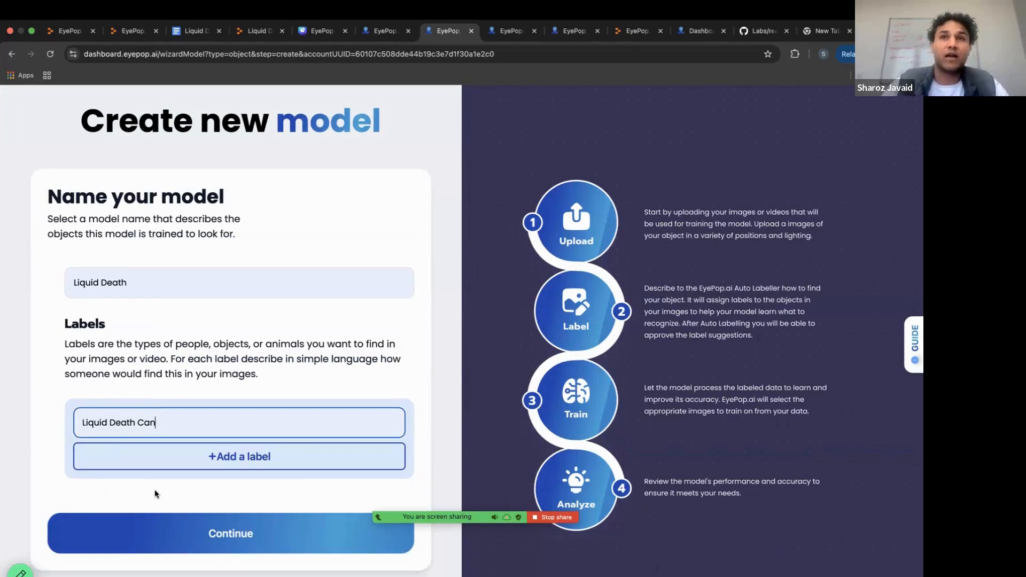
left_click(223, 535)
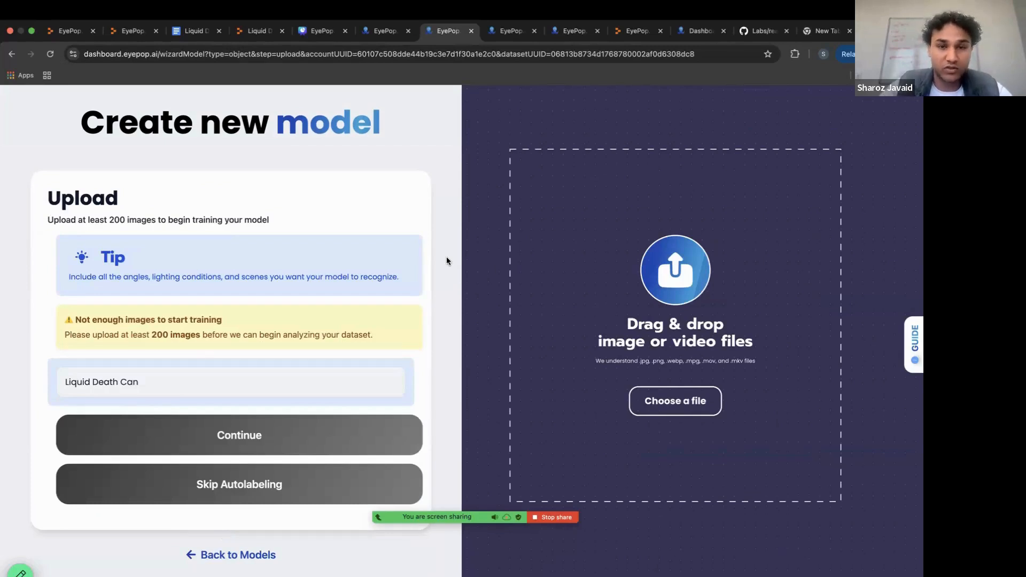
Switch to the desktop with the Finder window that shows the Liquid Death folder.
key("ctrl+Left")
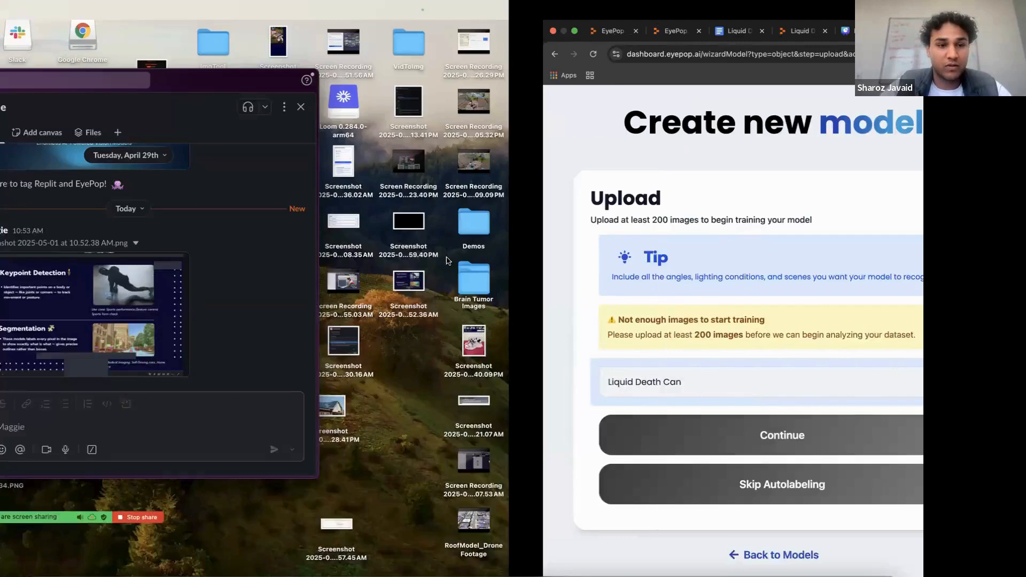
key("ctrl+Up")
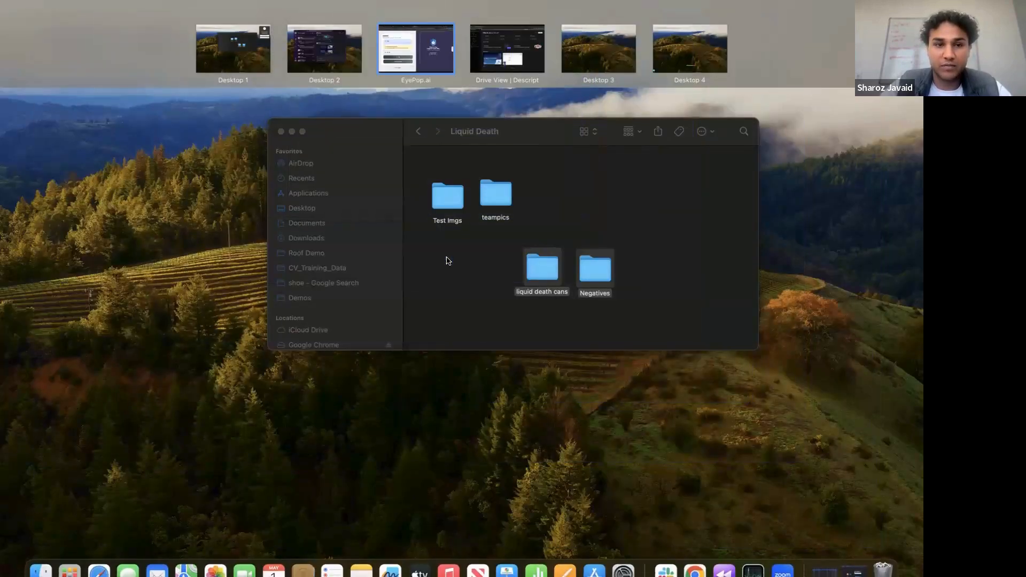
left_click_drag(220, 52, 344, 50)
left_click(345, 50)
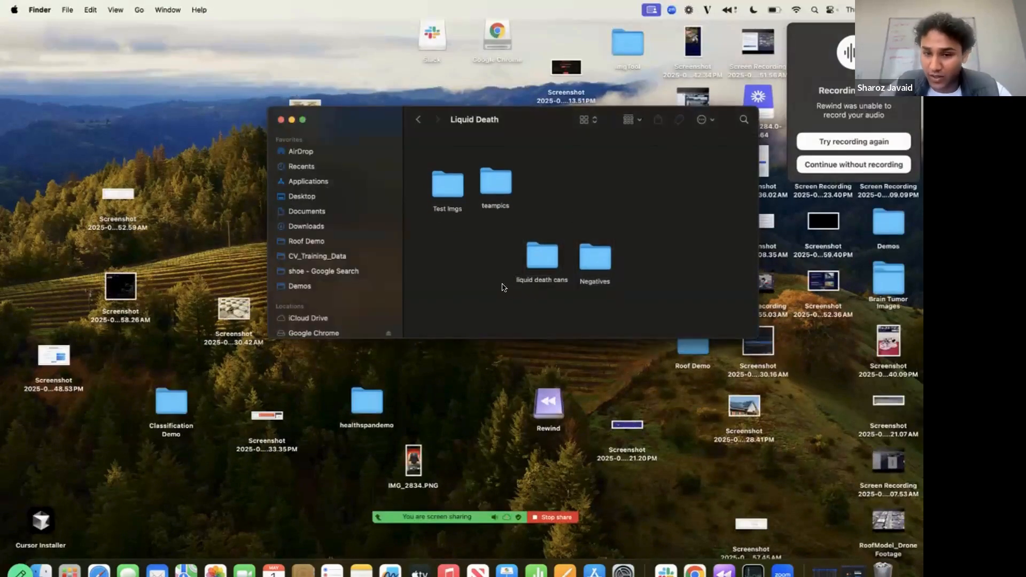
Point out the liquid death cans and Negatives folders that hold the training images.
left_click_drag(617, 235, 505, 287)
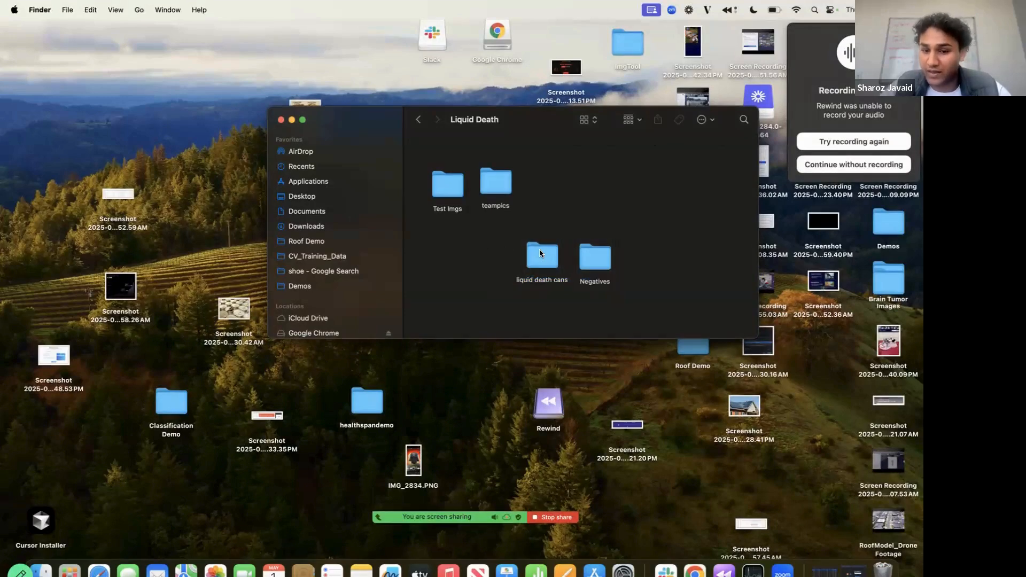
left_click(598, 259)
mouse_move(598, 255)
left_mouse_down()
mouse_move(627, 233)
mouse_move(513, 269)
mouse_move(605, 244)
left_mouse_up()
left_click(520, 296)
left_click(600, 251)
left_click_drag(523, 306, 607, 227)
left_click_drag(603, 246, 677, 274)
Return to the browser and look through pages 2 and 1 of the 271-image Liquid Death dataset.
key("ctrl+Right")
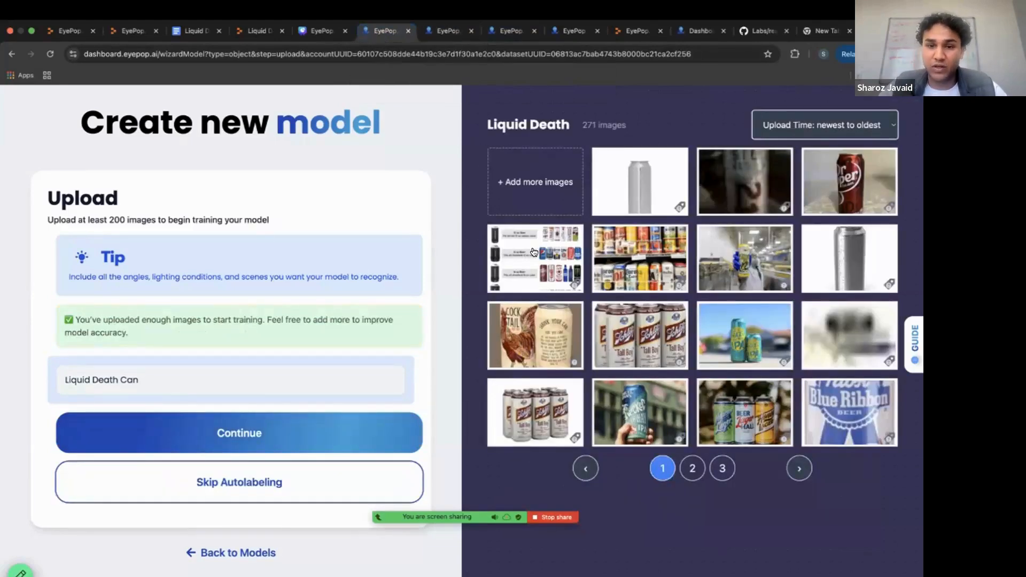
left_click(689, 470)
left_click(656, 471)
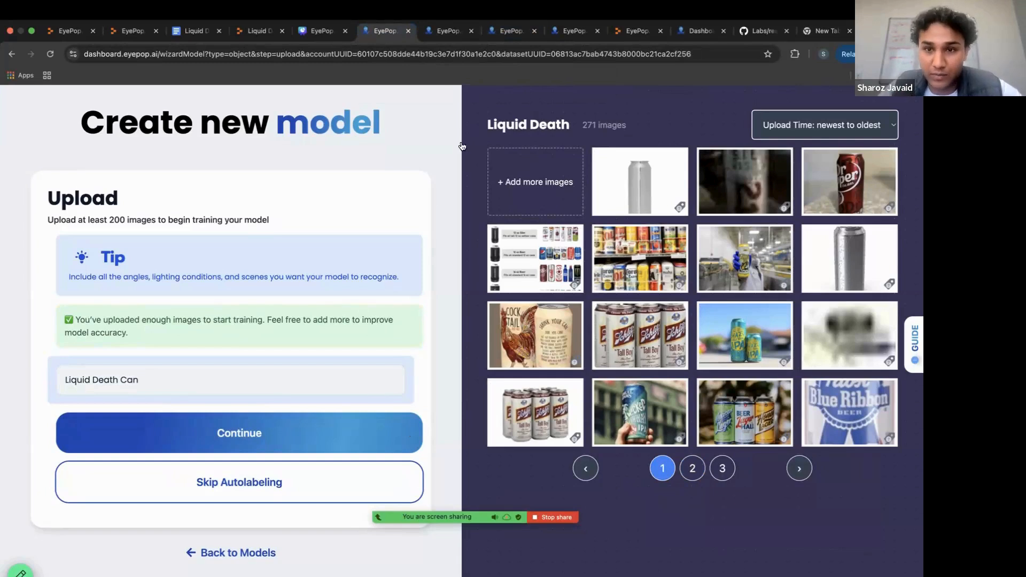
Open the 478-image Liquid Death dataset and skip autolabeling to reach the image label review.
left_click(448, 33)
left_click(510, 32)
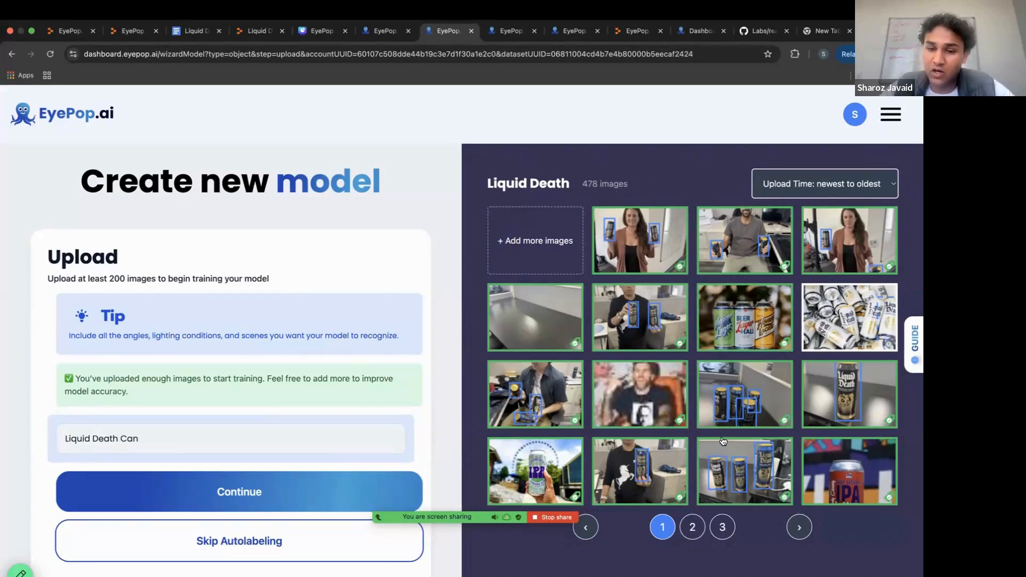
left_click(236, 543)
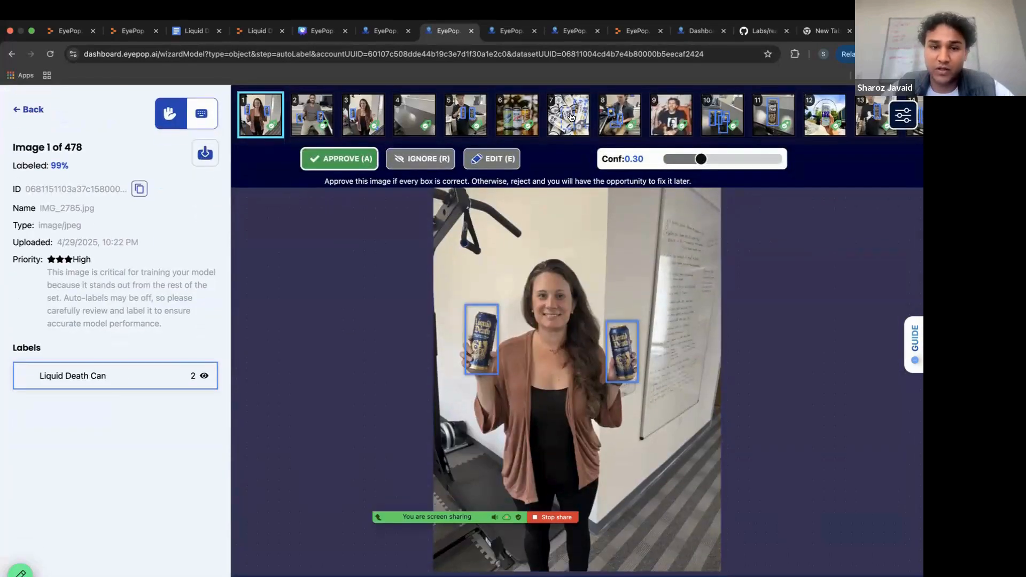
Reset the labels on image 1, lower the top edge of the box around the woman's can nearest the exercise equipment, and approve the image.
left_click(490, 164)
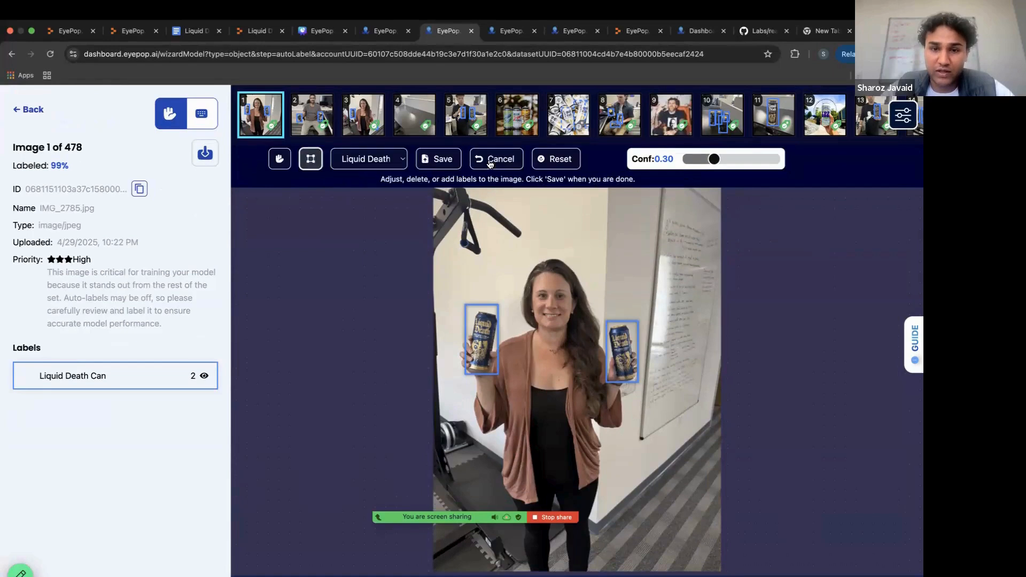
left_click(568, 159)
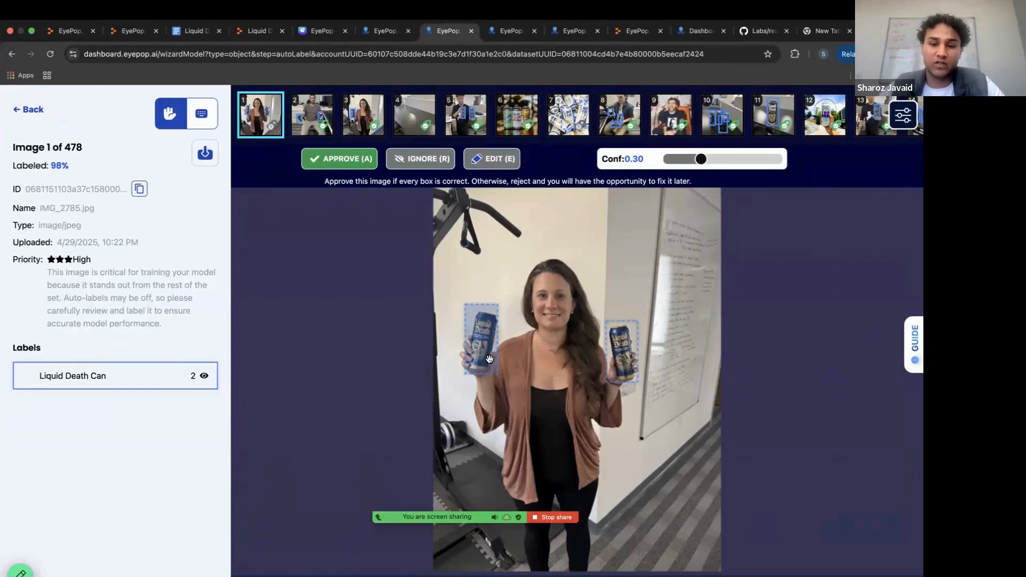
left_click(479, 312)
left_click_drag(482, 305, 482, 309)
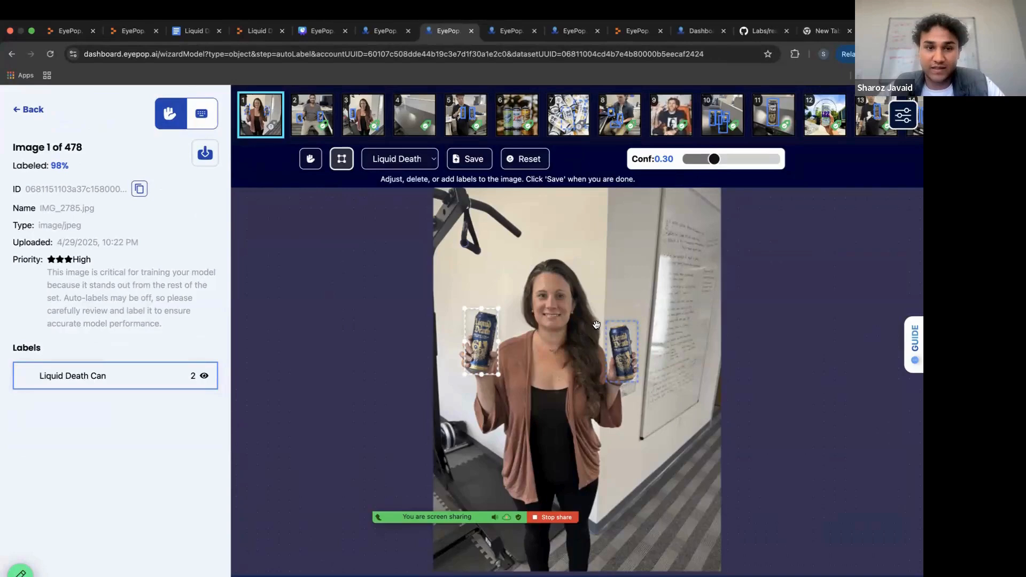
key("a")
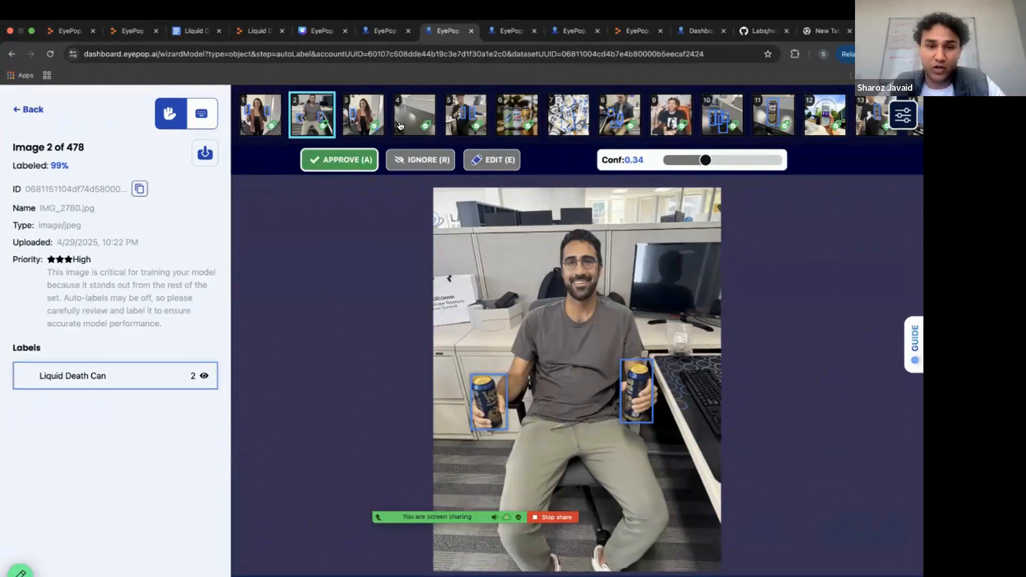
Reset the labels on image 6 with the three lager cans and lower the confidence threshold to 0.00.
left_click(515, 121)
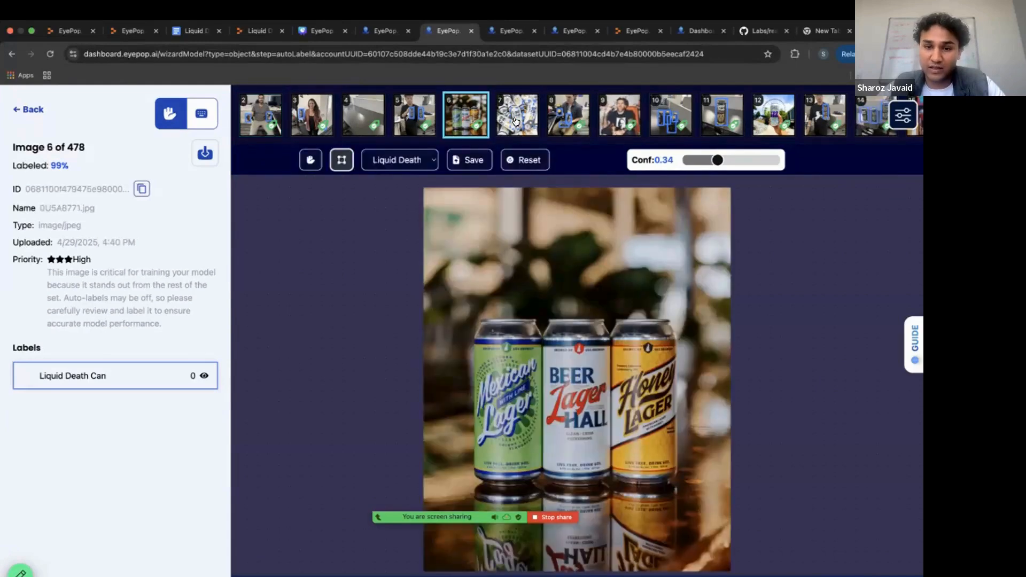
left_click(528, 161)
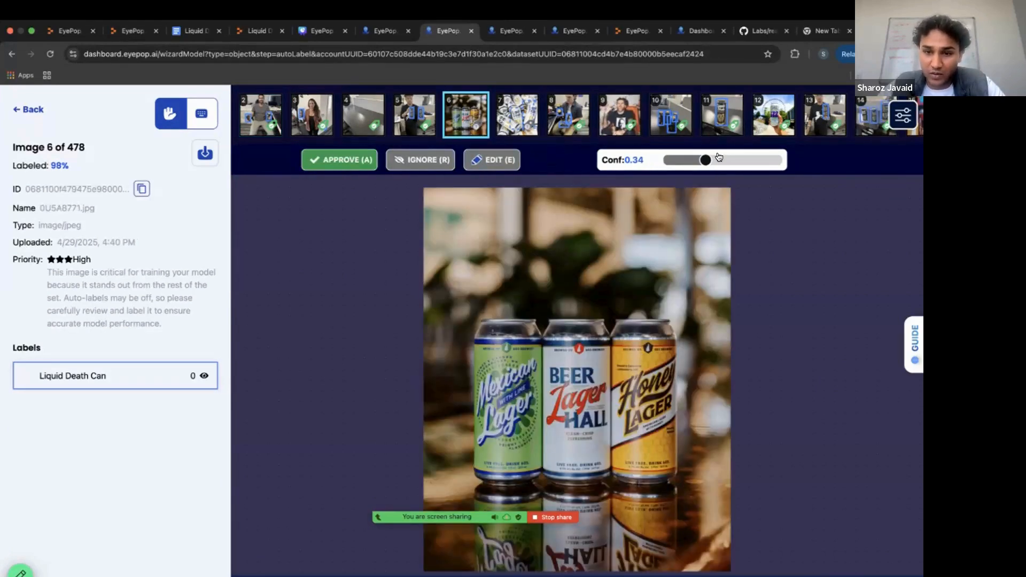
left_click_drag(714, 160, 680, 160)
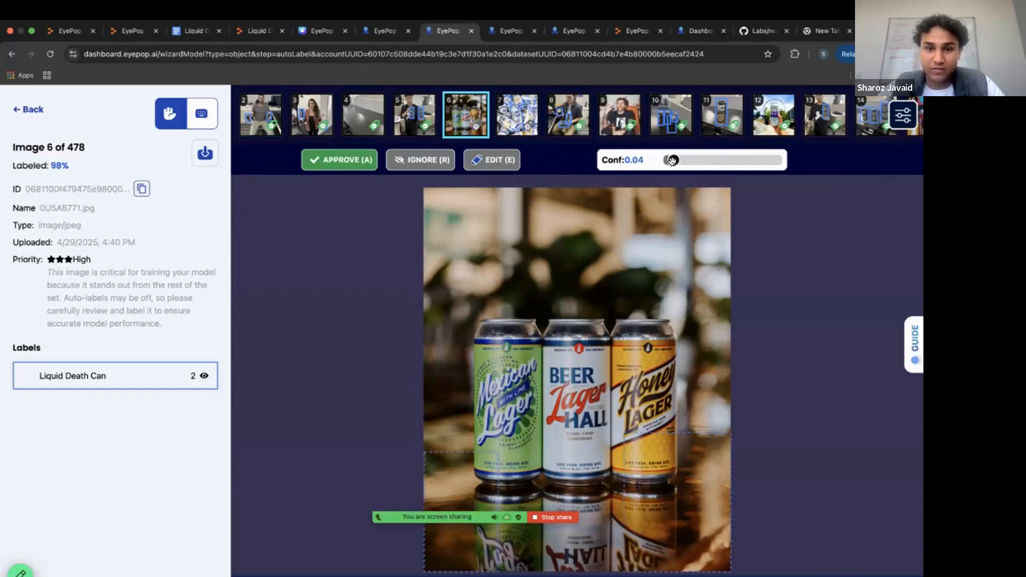
left_click(508, 167)
left_click(561, 162)
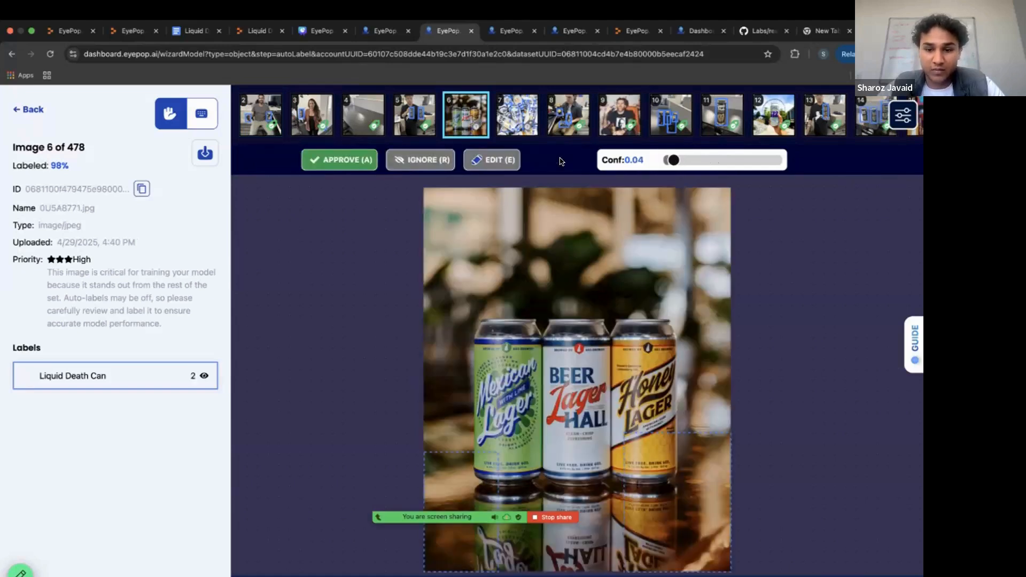
left_click_drag(673, 161, 667, 161)
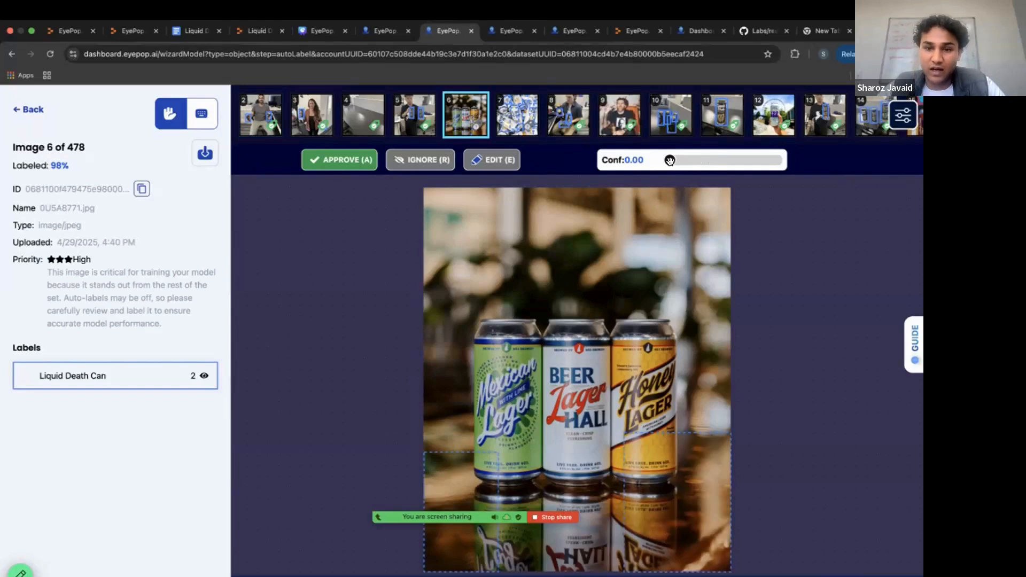
key("a")
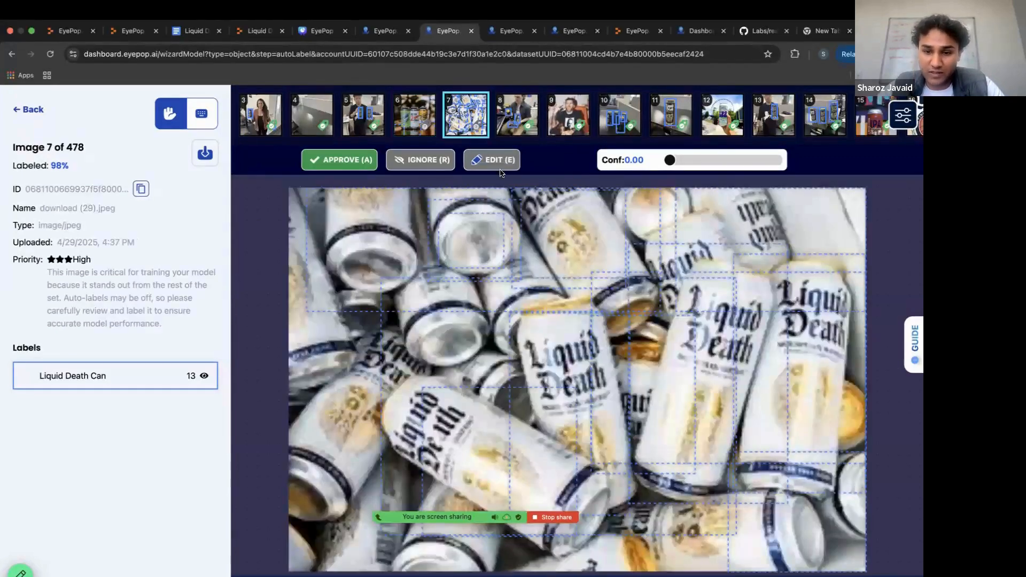
Set the confidence threshold to 0.03, then delete both false Liquid Death Can boxes from image 6 and approve it.
mouse_move(673, 162)
left_mouse_down()
mouse_move(703, 161)
mouse_move(673, 161)
left_mouse_up()
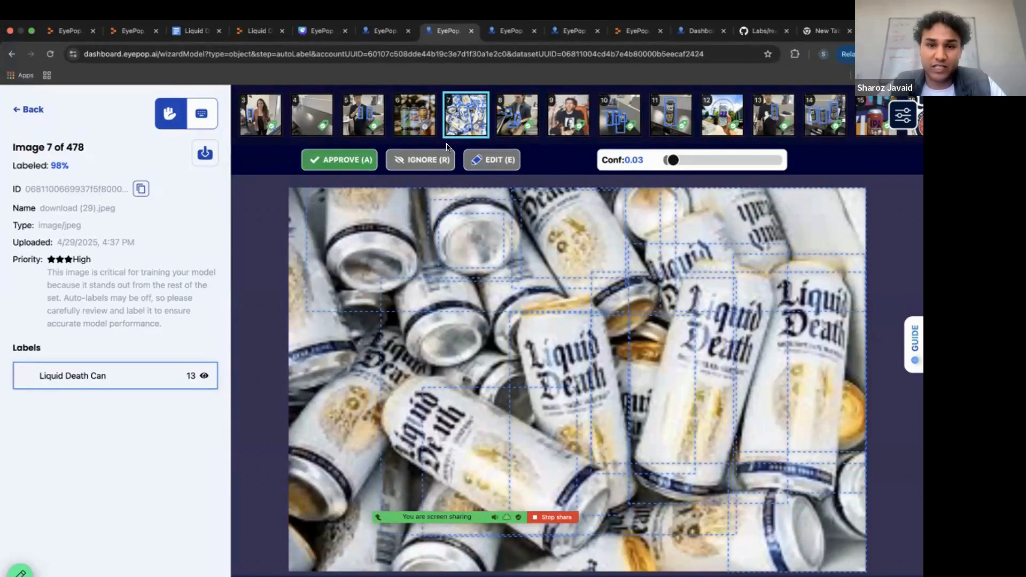
left_click(416, 114)
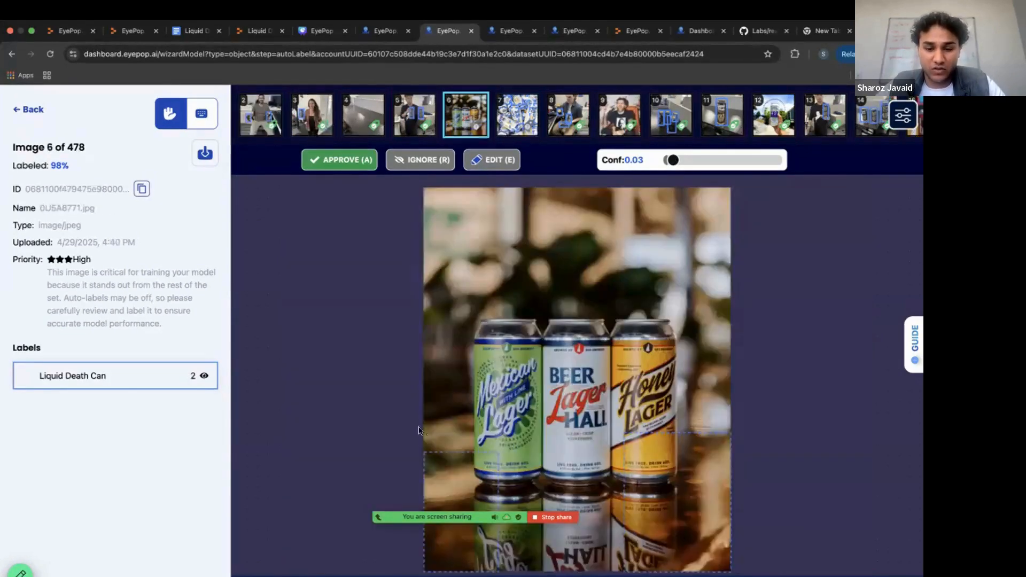
key("e")
left_click(454, 490)
key("Delete")
left_click(662, 481)
key("Delete")
key("a")
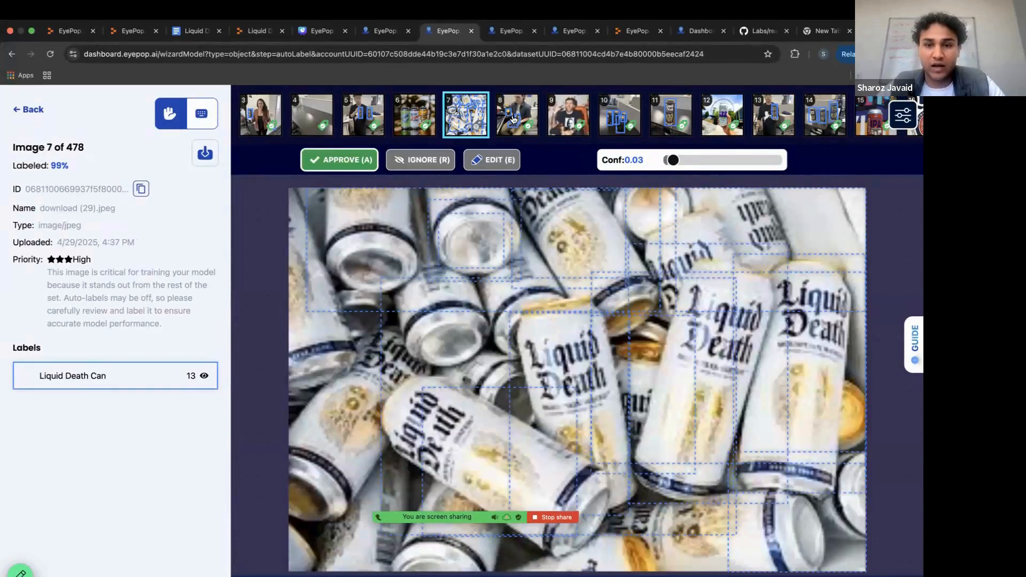
Approve image 7 with the piled cans and finish the review at image 478 to reach the training summary.
left_click(340, 160)
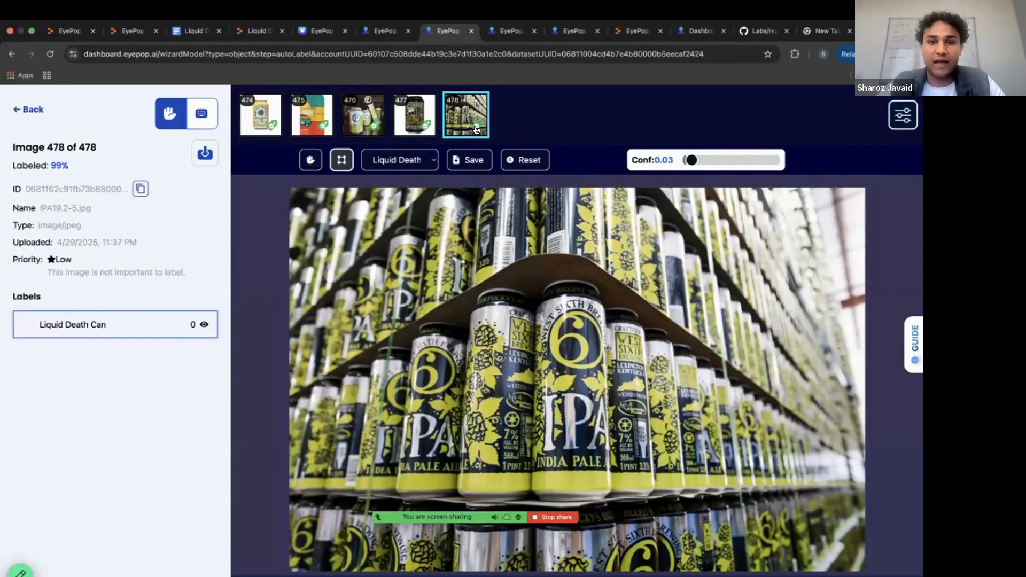
left_click(476, 130)
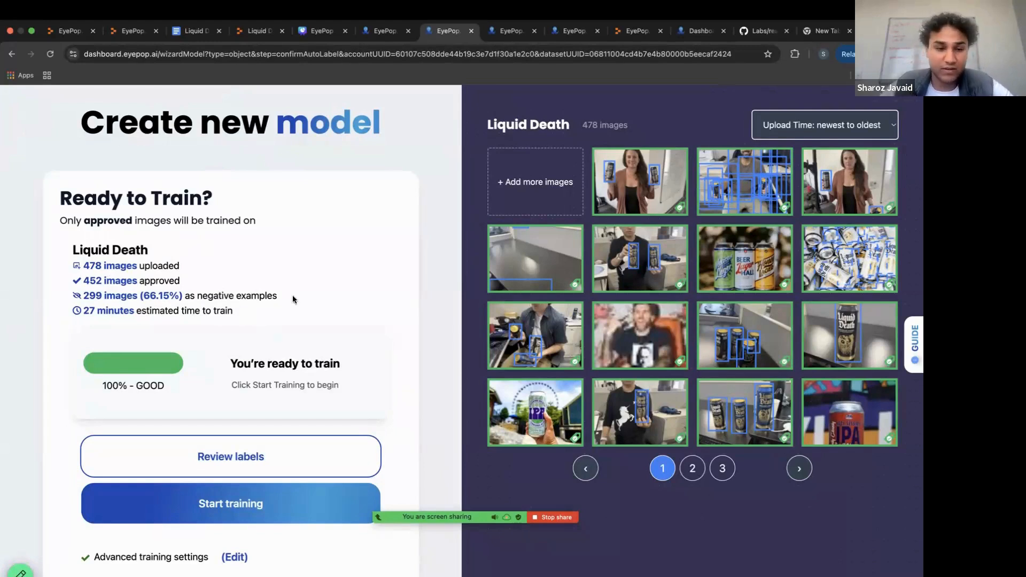
Reopen image 6 from the training summary and compare it with the labeled cans in image 5.
left_click(736, 266)
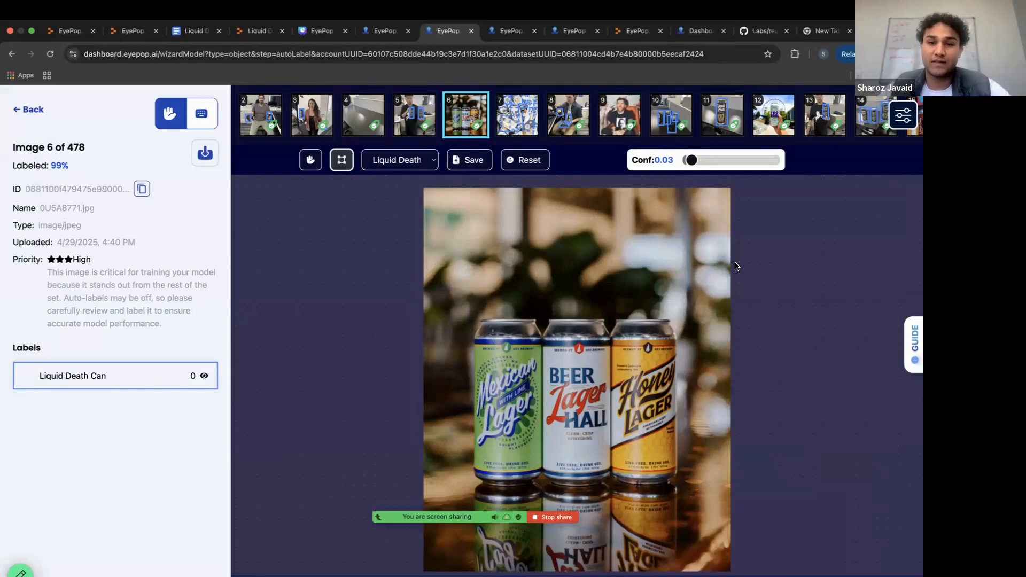
left_click(418, 114)
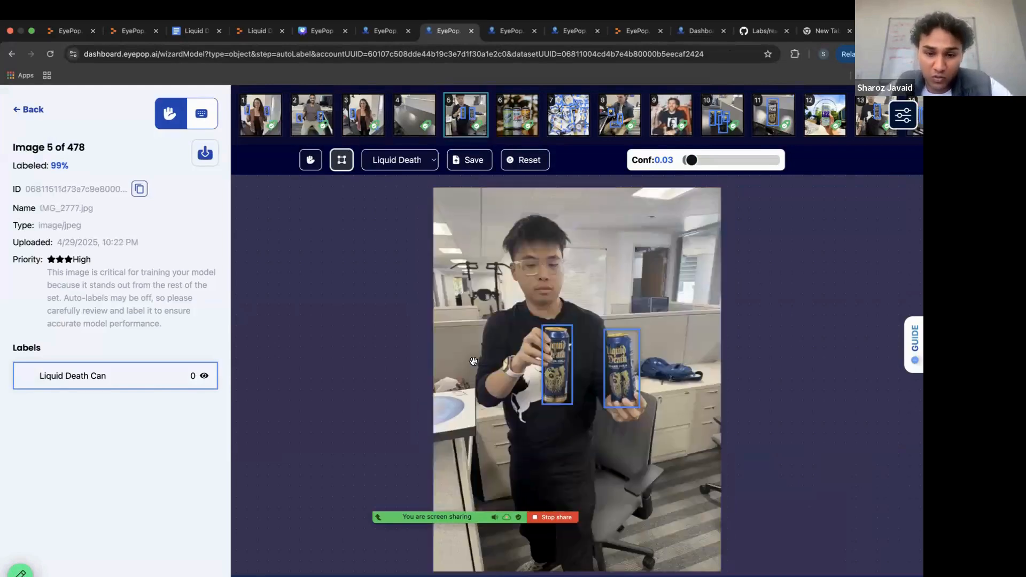
left_click(525, 105)
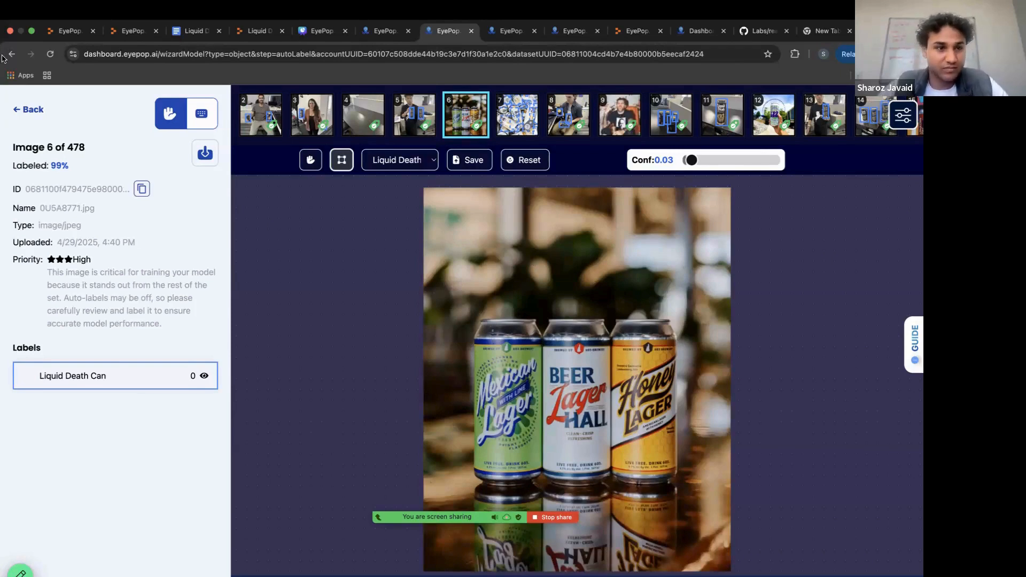
Return to the Models list and open the Liquid Death (v3) deployment to examine its training precision-recall curve.
left_click(32, 110)
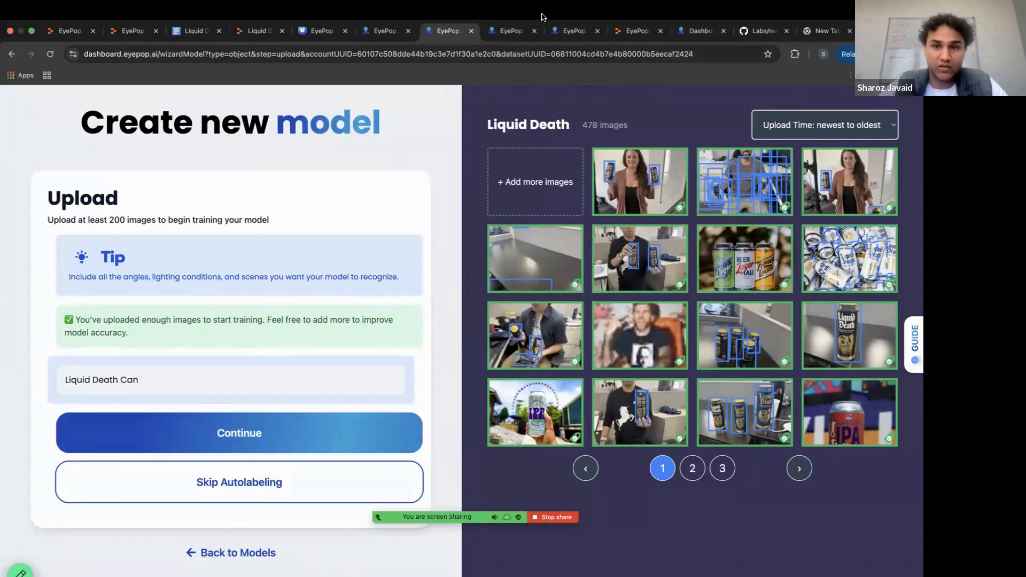
left_click(216, 553)
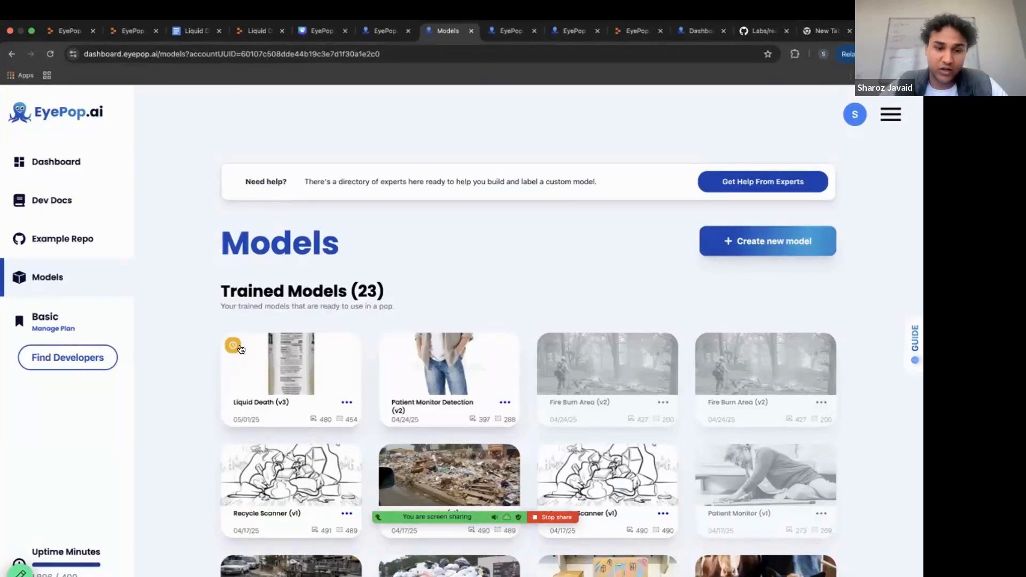
scroll(234, 349, "down", 3)
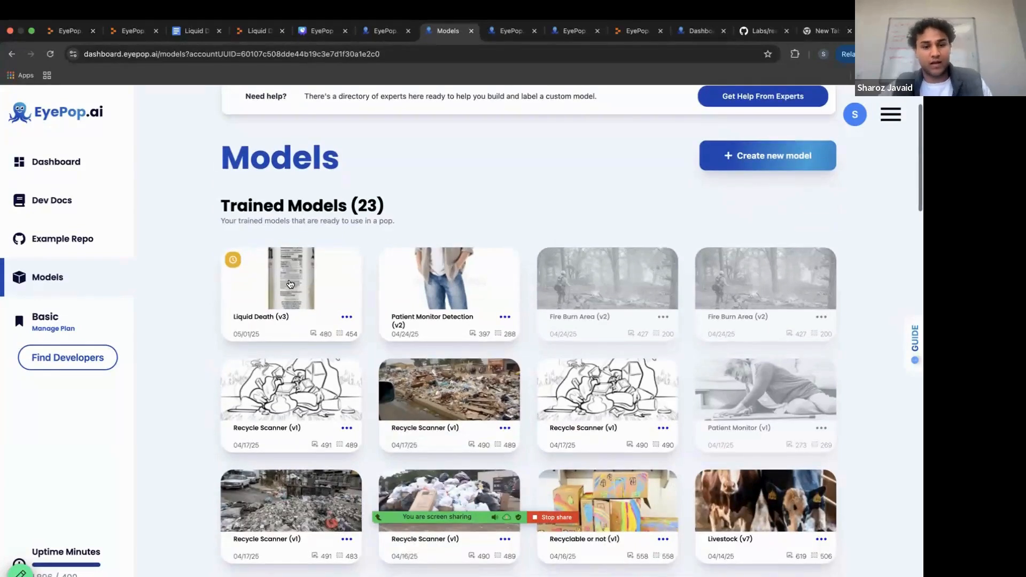
left_click(349, 317)
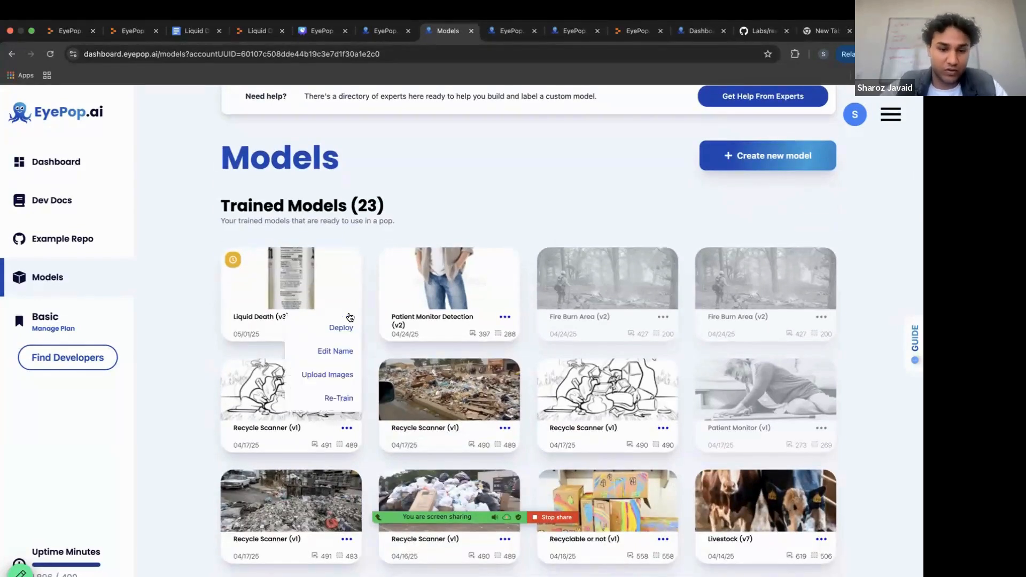
left_click(336, 329)
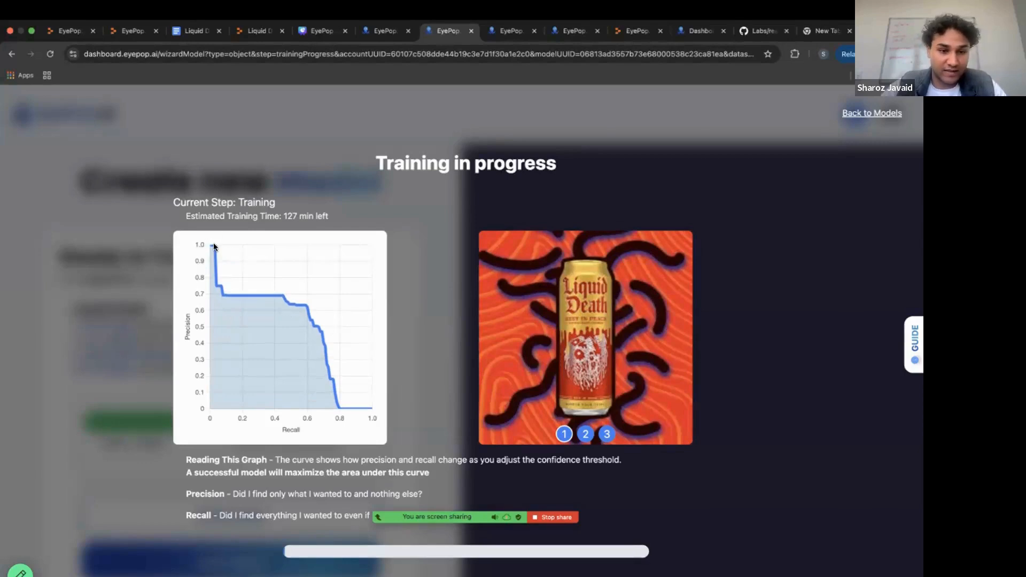
mouse_move(213, 244)
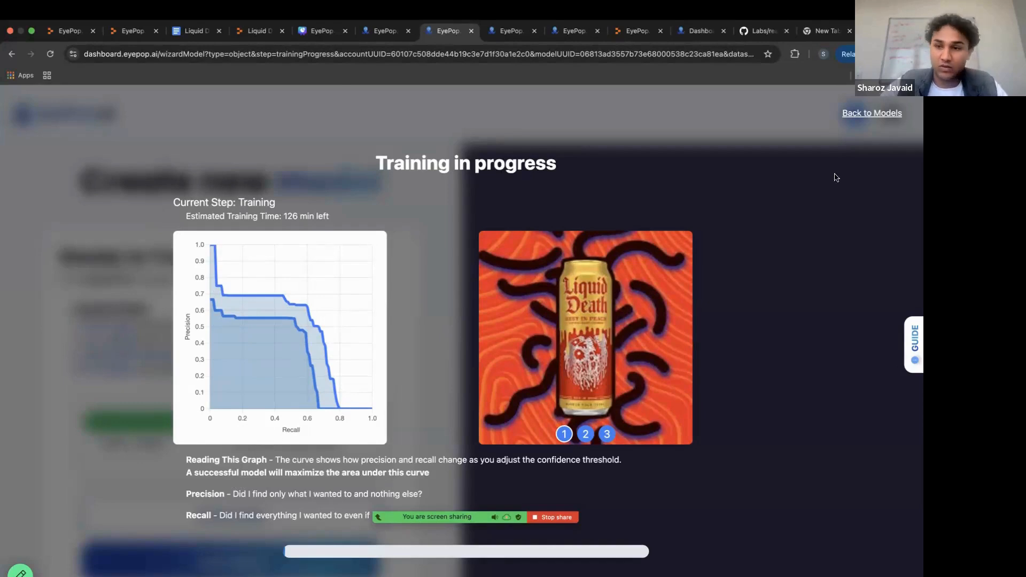
Go back to the Models list and open the deployment page of the Livestock (v7) model.
left_click(864, 115)
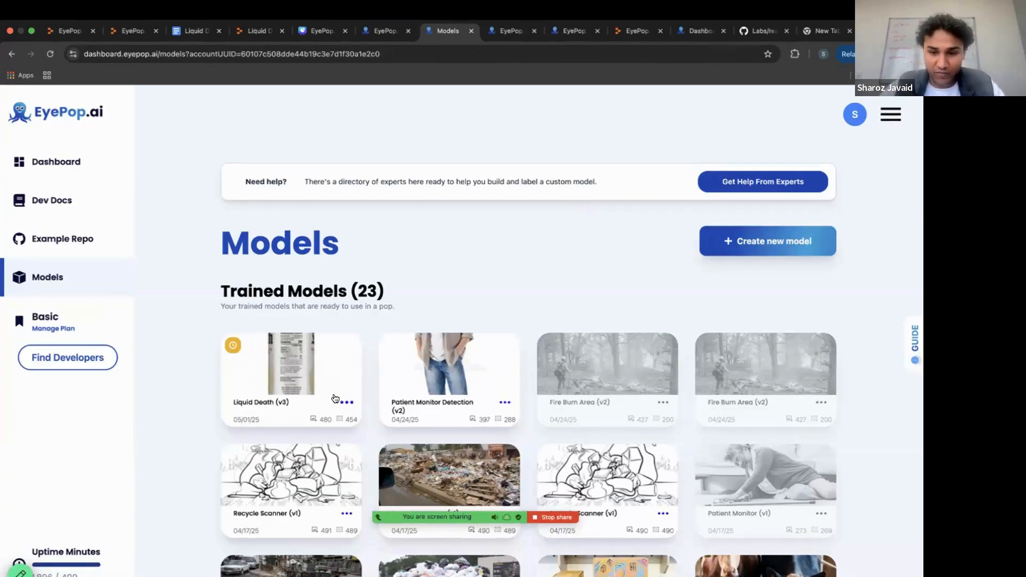
scroll(335, 398, "down", 3)
scroll(334, 396, "down", 3)
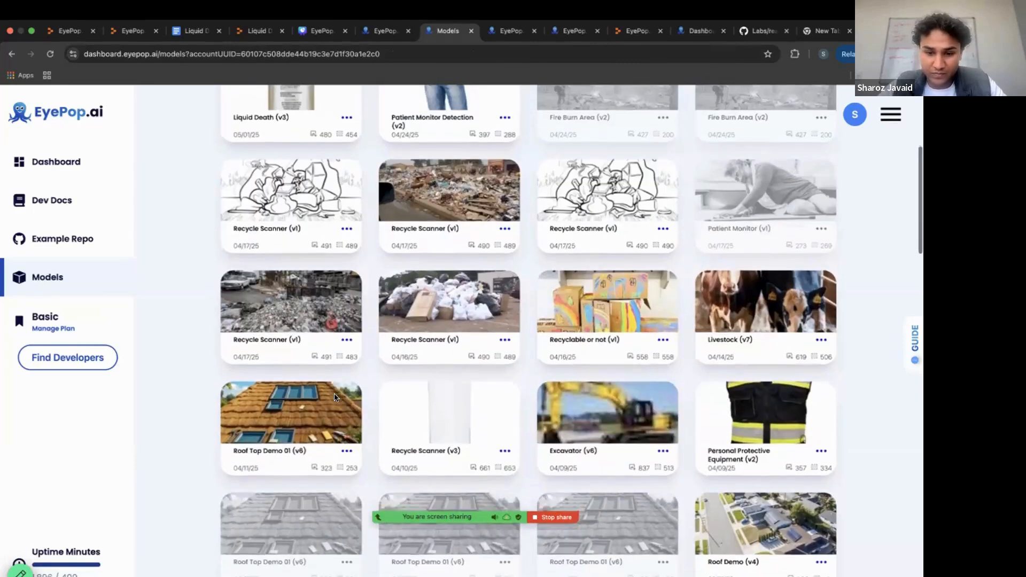
scroll(730, 371, "up", 2)
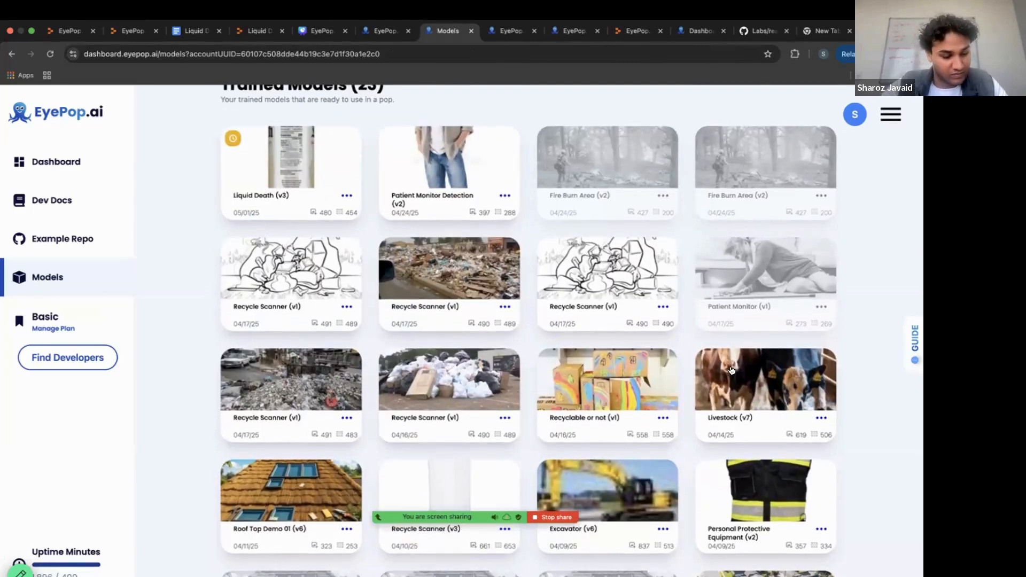
left_click(820, 416)
left_click(808, 428)
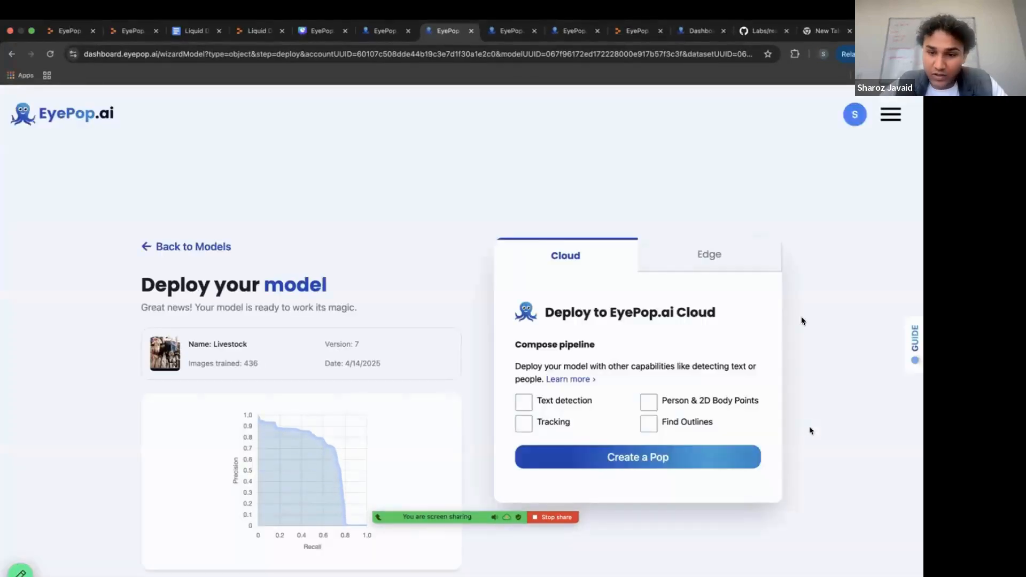
Try the cloud pipeline capabilities, including Find Outlines and Tracking, and leave Person & 2D Body Points selected.
left_click(522, 336)
left_click(648, 334)
left_click(648, 355)
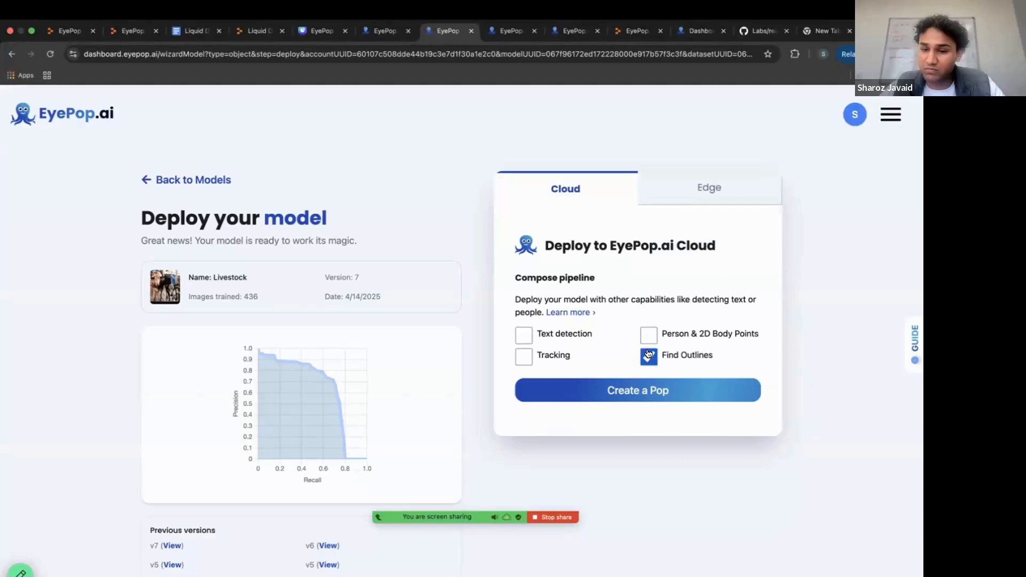
left_click(524, 356)
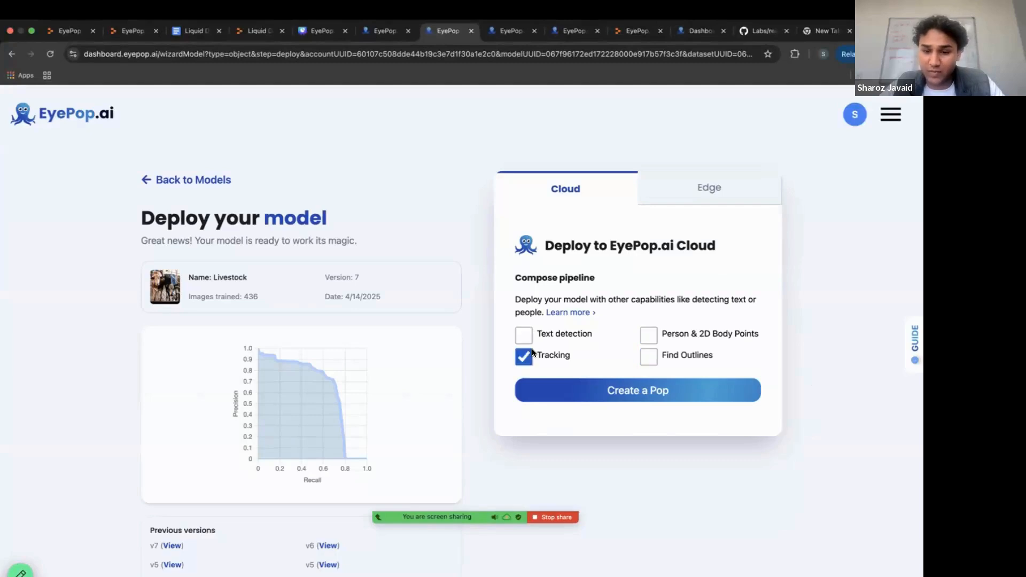
left_click(641, 334)
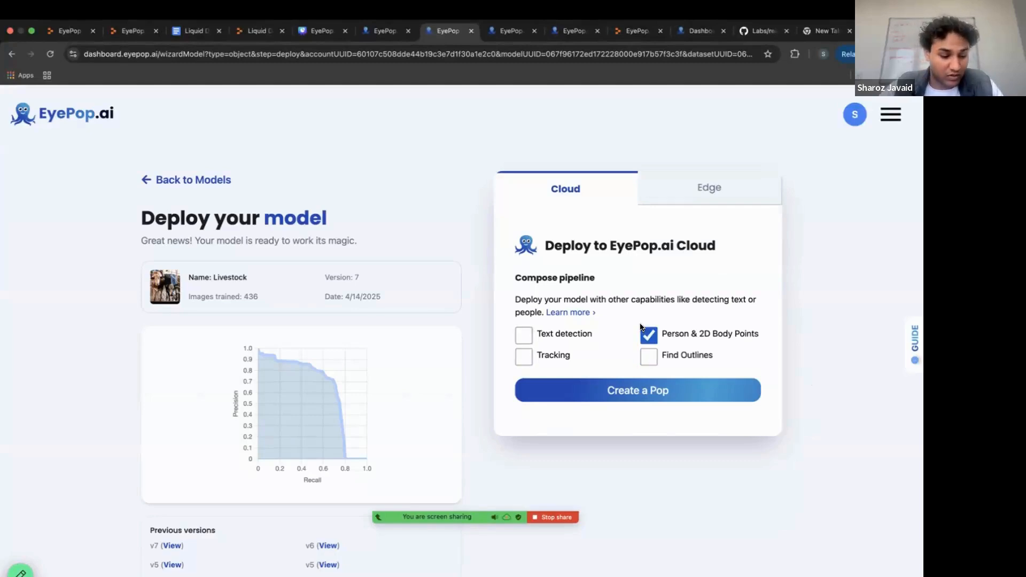
Review the Qualcomm AI Hub edge deployment option, then return to cloud deployment and create a Pop.
left_click(695, 195)
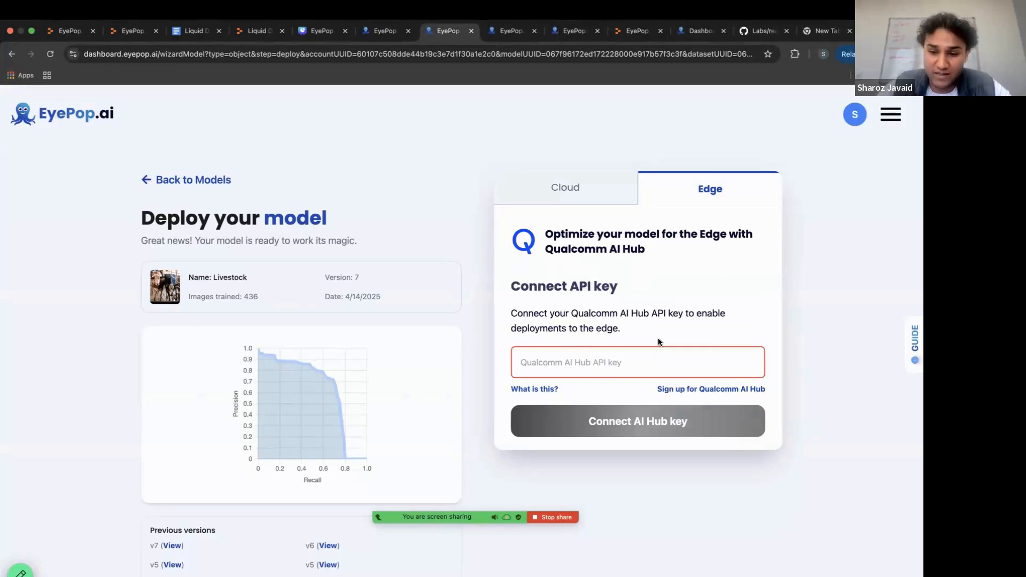
left_click(572, 191)
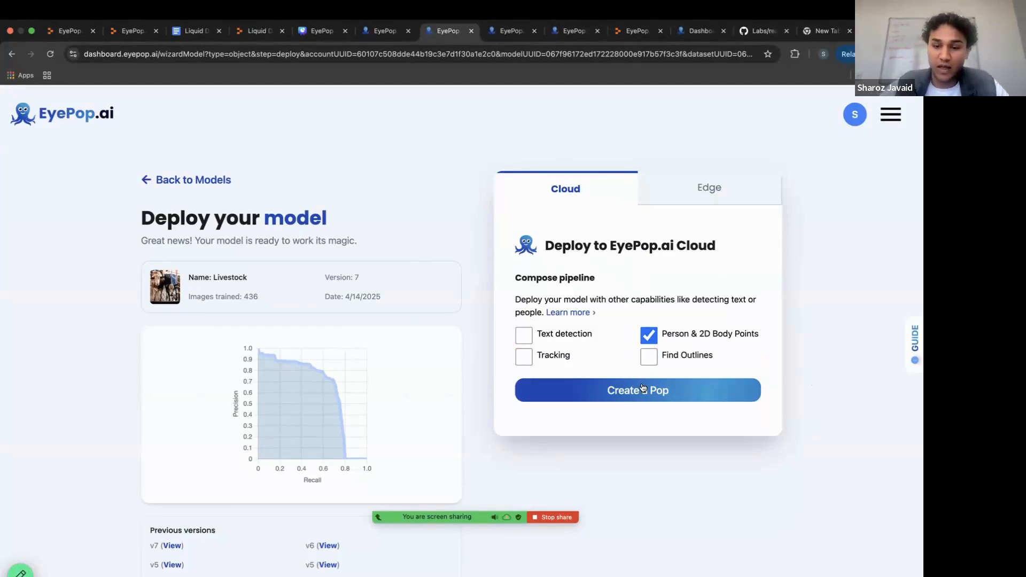
left_click(615, 394)
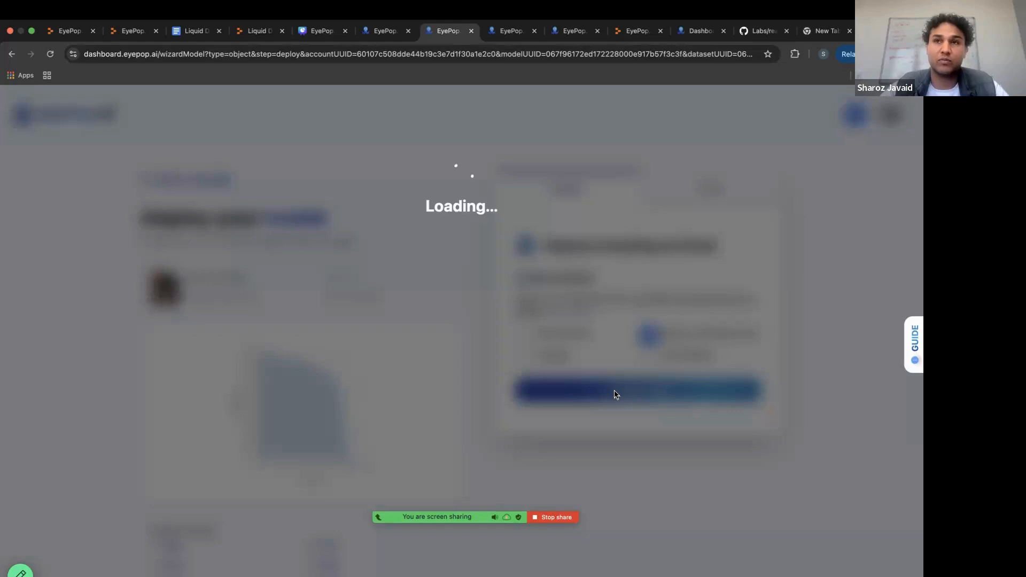
Switch to the EyePop.ai dashboard and review the Liquid Death (v2) endpoint's UUID and code-example sections.
left_click(501, 35)
left_click(388, 35)
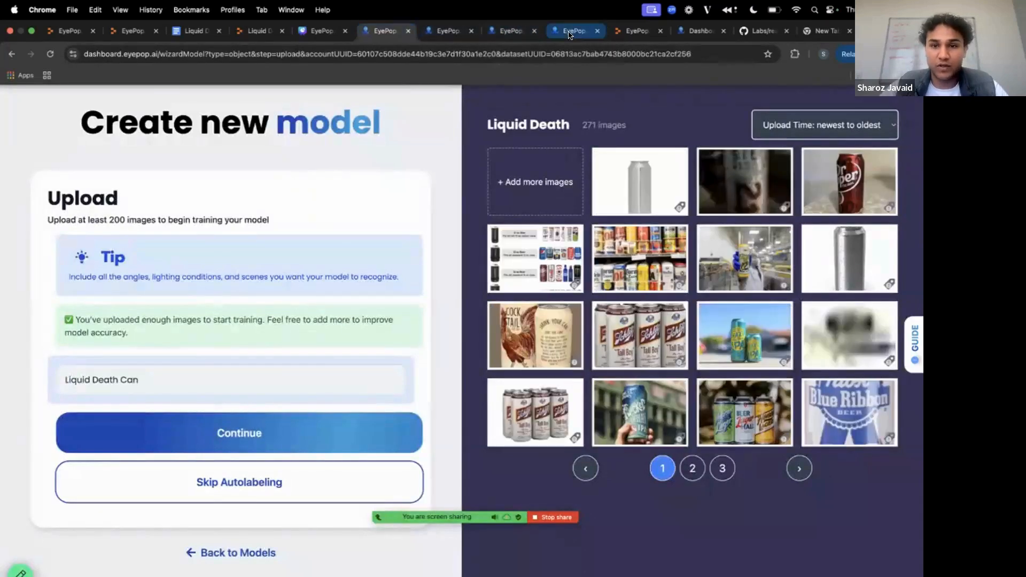
left_click(570, 35)
left_click_drag(689, 32, 534, 32)
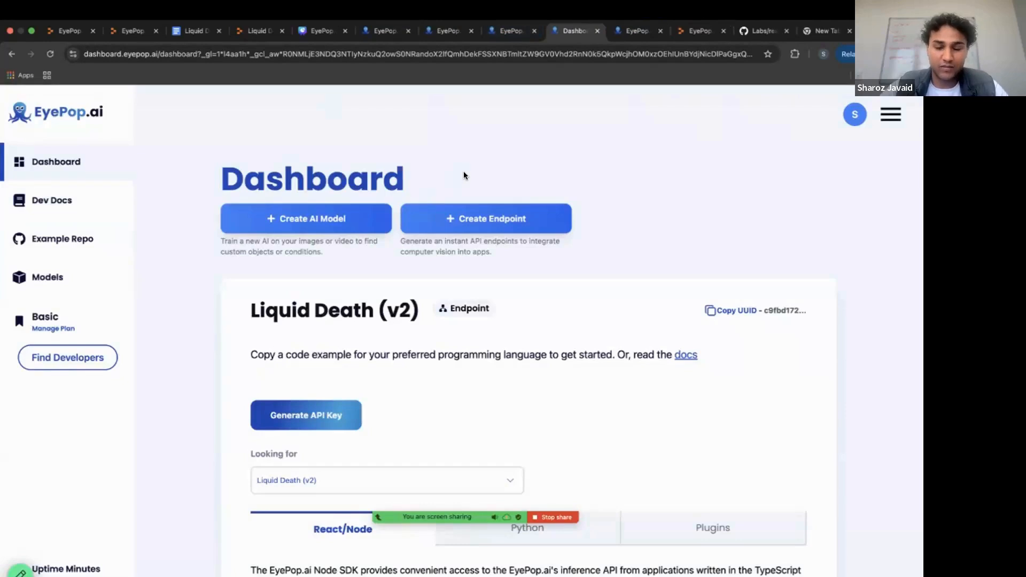
scroll(463, 175, "down", 2)
left_click_drag(239, 194, 358, 189)
left_click(358, 187)
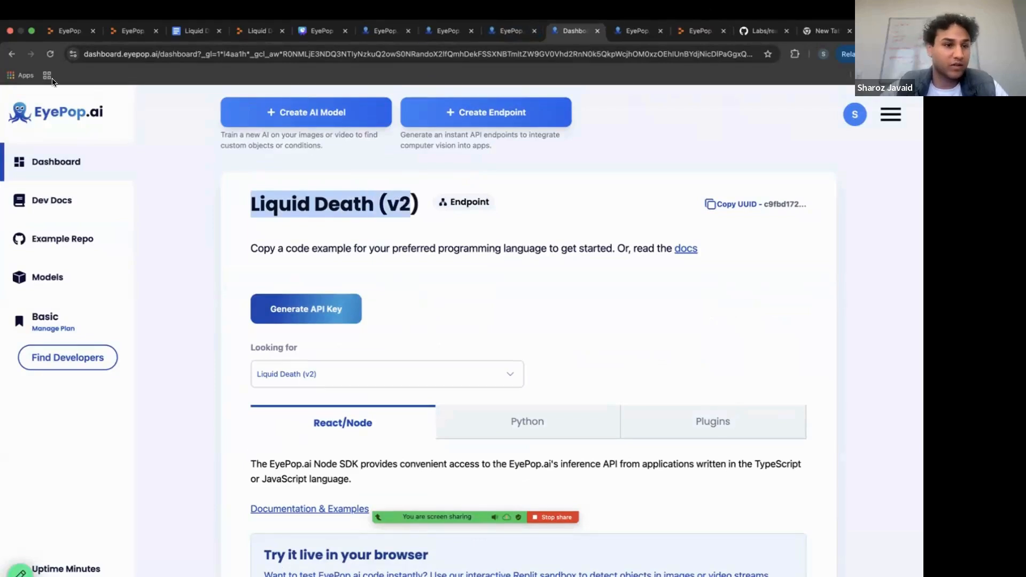
scroll(324, 229, "down", 1)
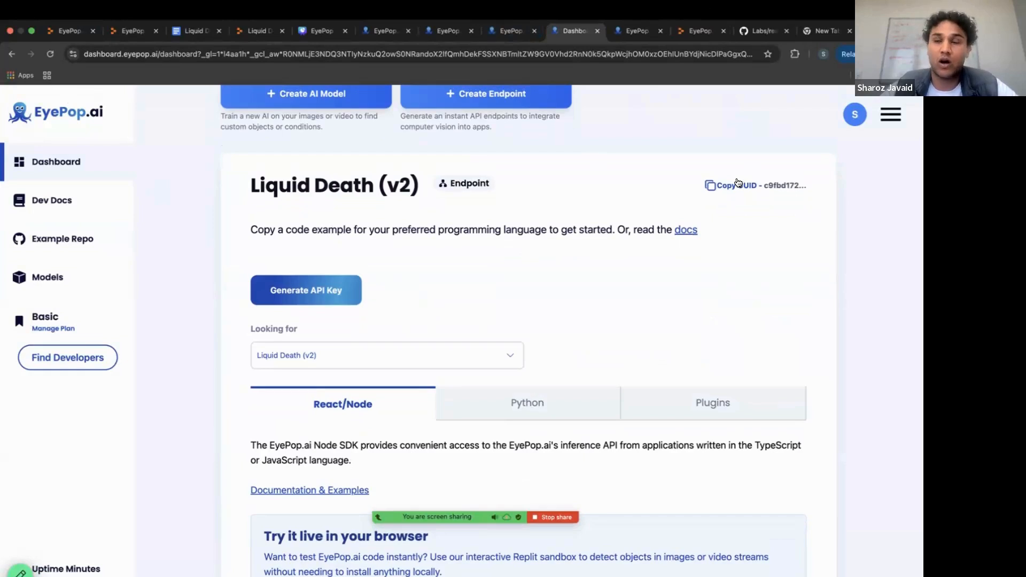
scroll(463, 337, "down", 5)
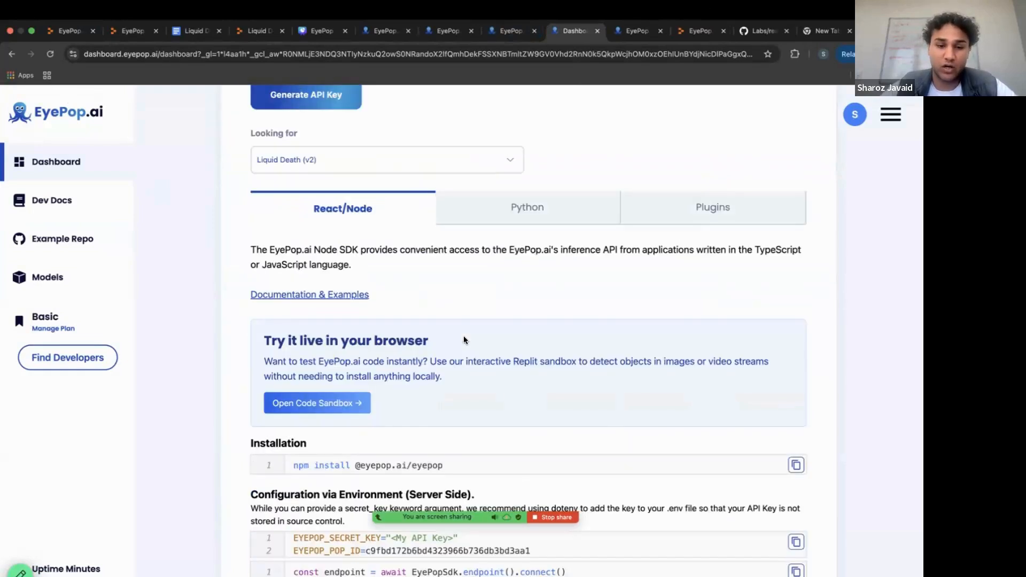
Review the endpoint's Plugins and Python integration options, then return to the React/Node instructions.
left_click(697, 205)
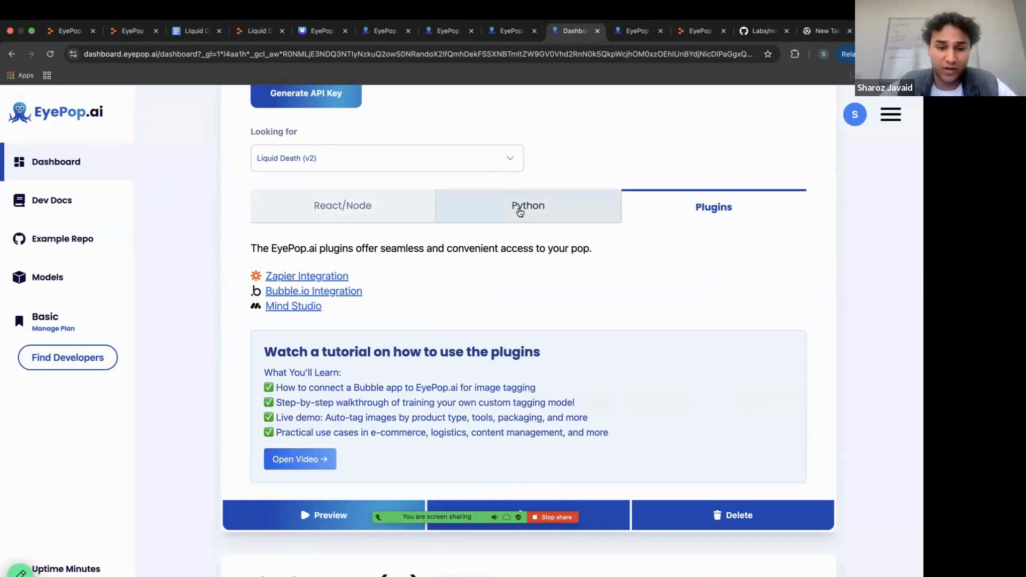
left_click(520, 209)
scroll(371, 299, "down", 2)
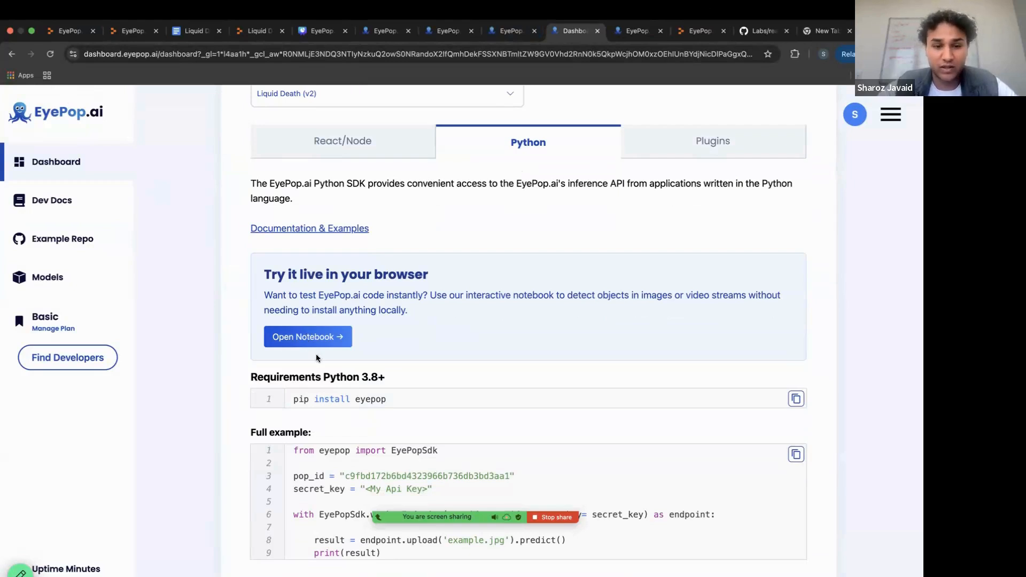
left_click(359, 147)
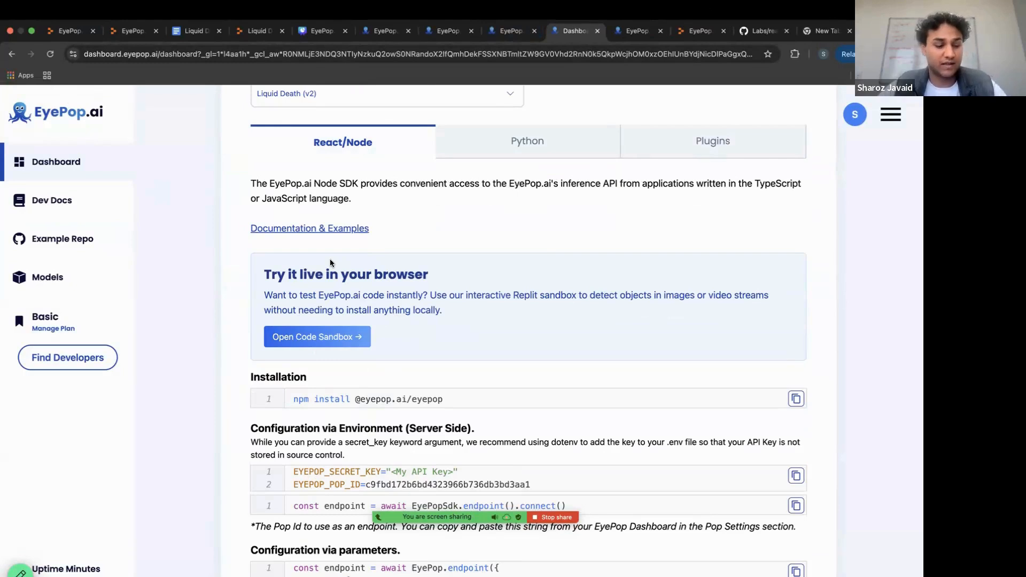
scroll(327, 348, "up", 1)
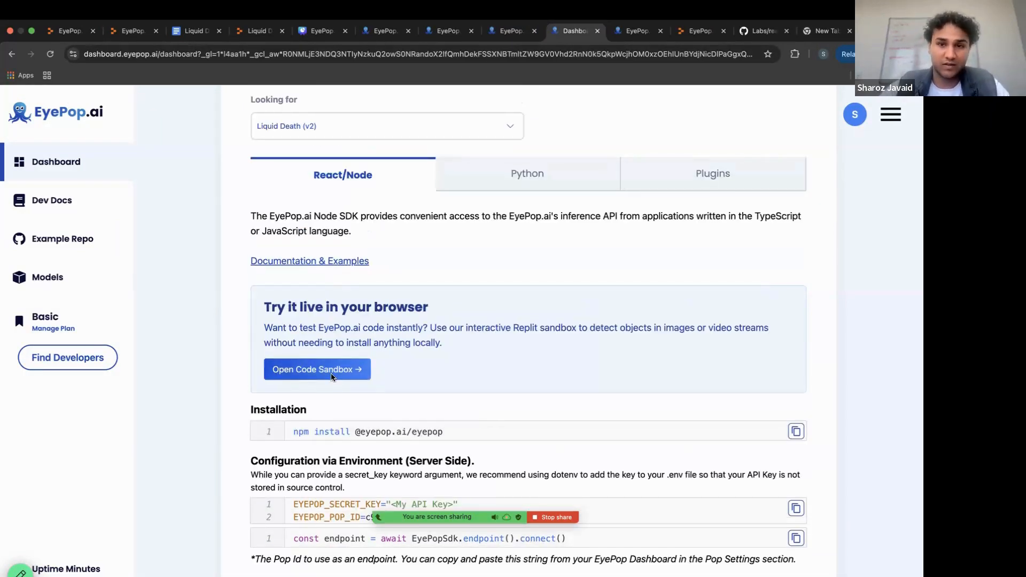
Open the React/Node code sandbox in Replit and try to remix the EyePop.ai Detect Objects in Images / Video template.
left_click(331, 374)
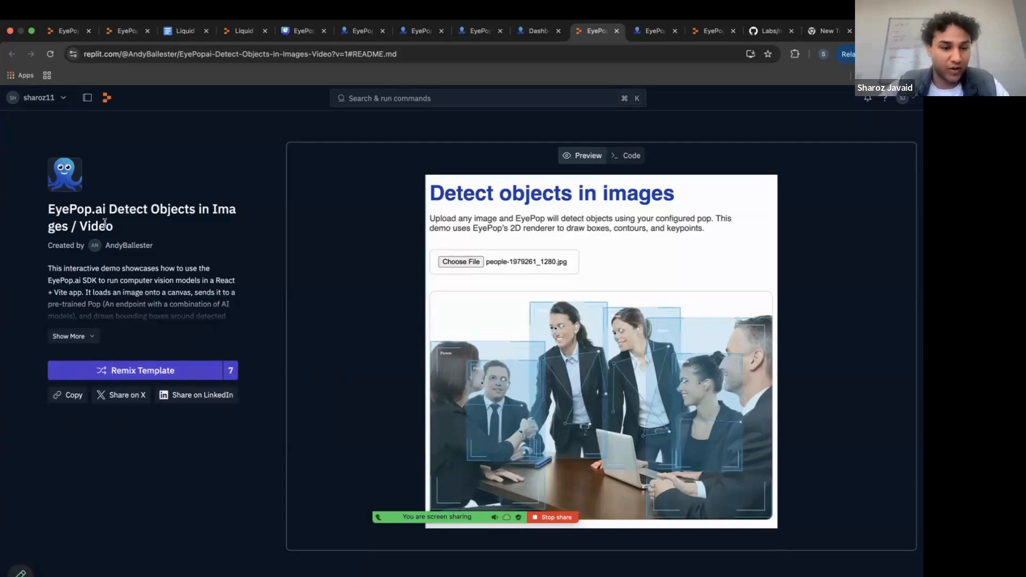
left_click(168, 366)
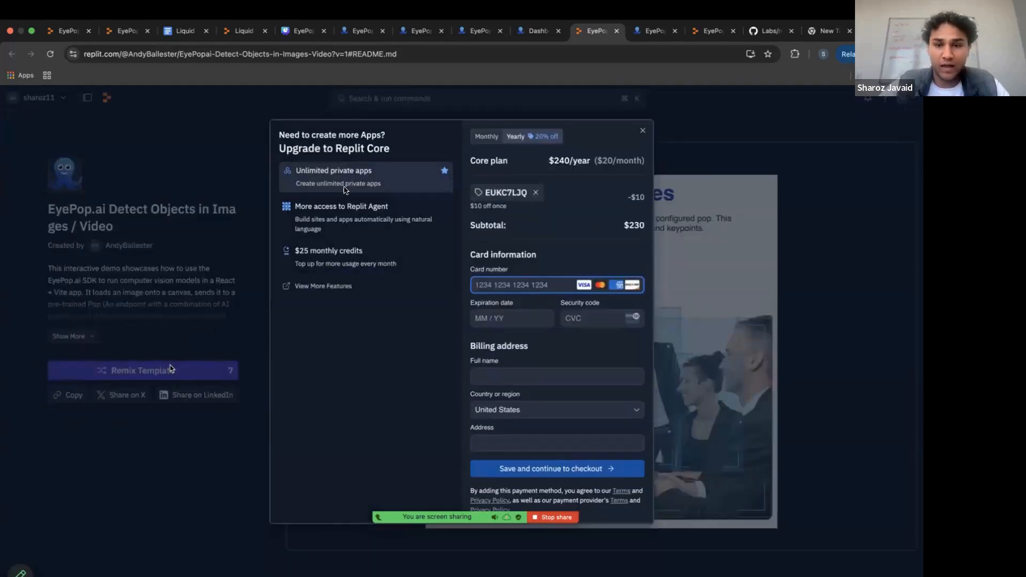
left_click(639, 131)
left_click(66, 32)
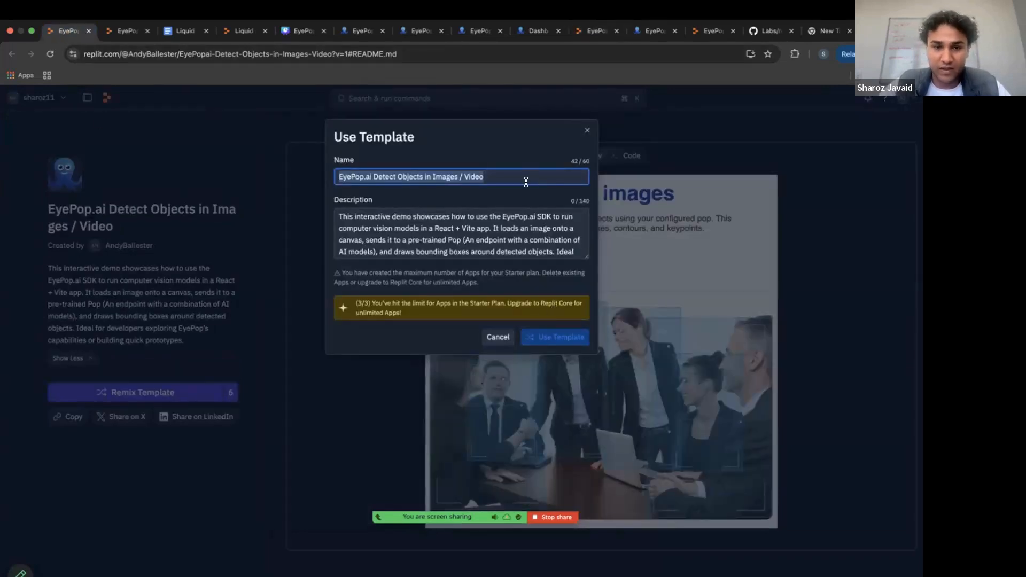
Switch to the already remixed Liquid Death Rewards app in Replit and read the Quick Start instructions in README.md.
left_click(119, 33)
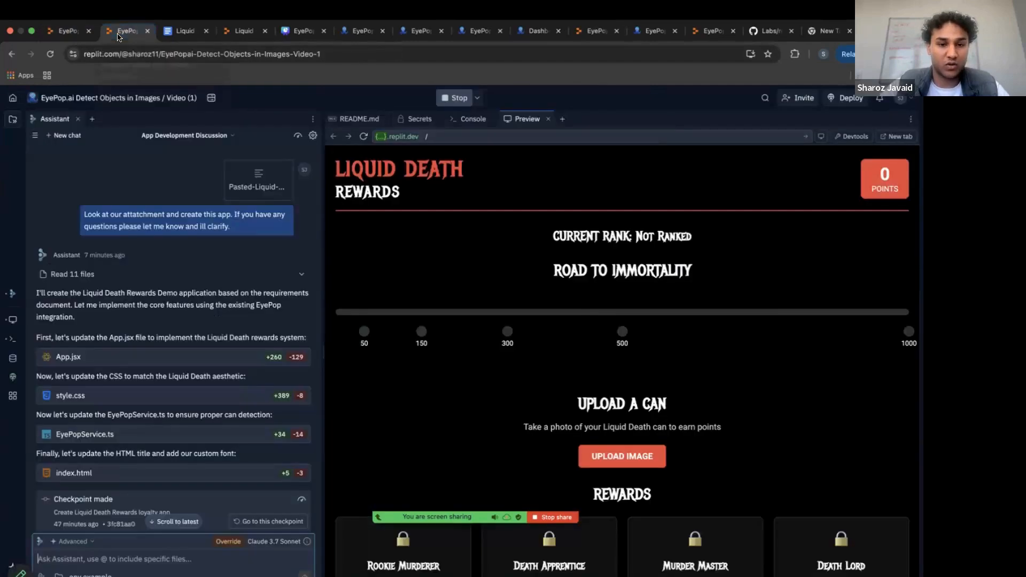
left_click(346, 119)
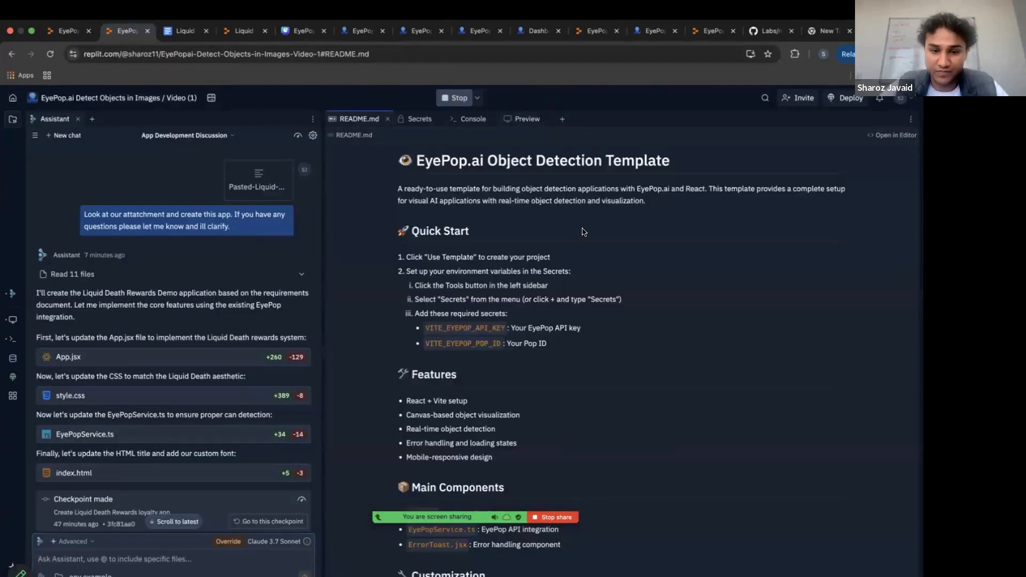
scroll(584, 232, "down", 2)
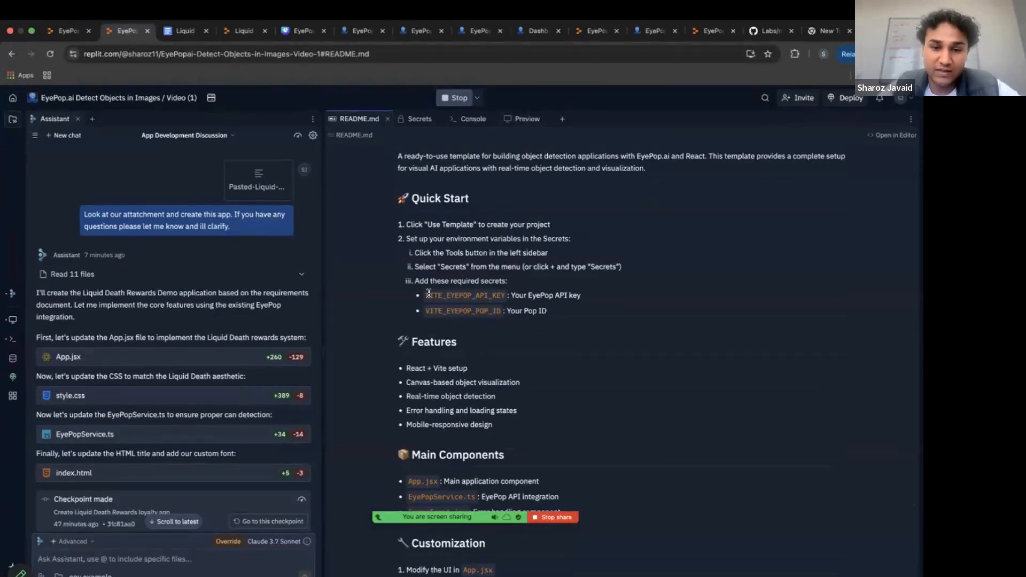
scroll(429, 293, "down", 2)
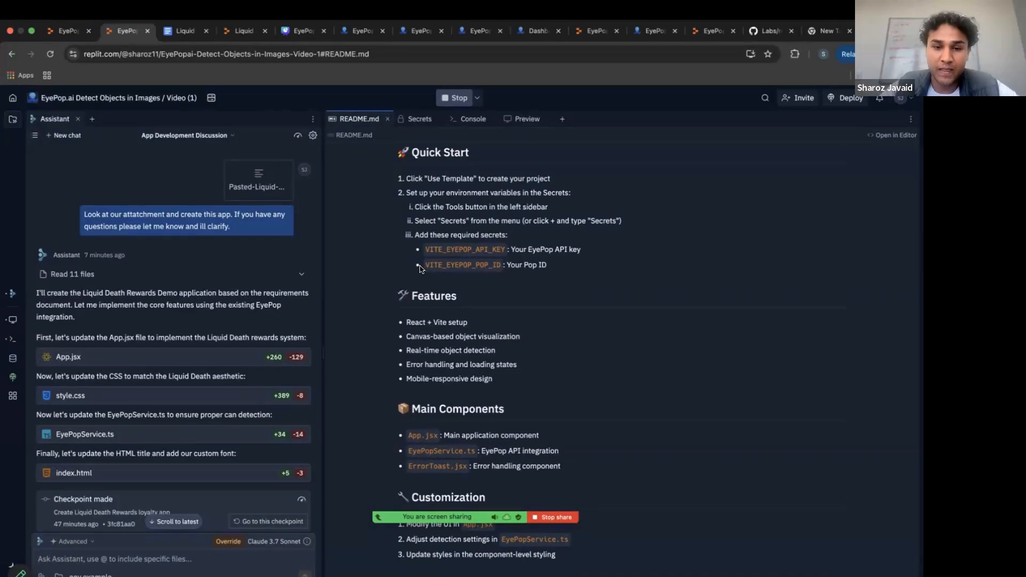
scroll(420, 267, "down", 1)
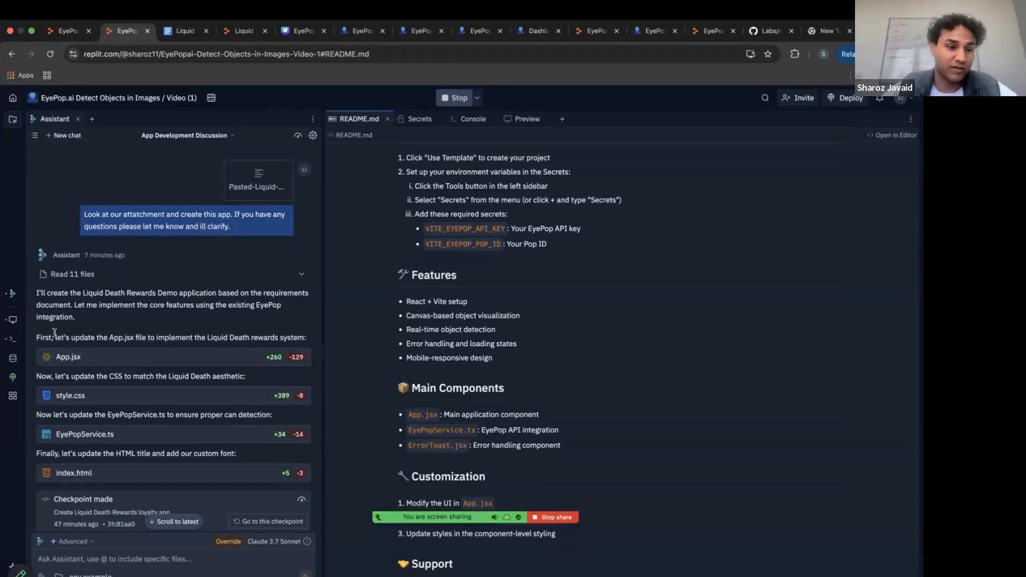
Find the Secrets tool among the Replit workspace features and open the app's secrets.
left_click(11, 394)
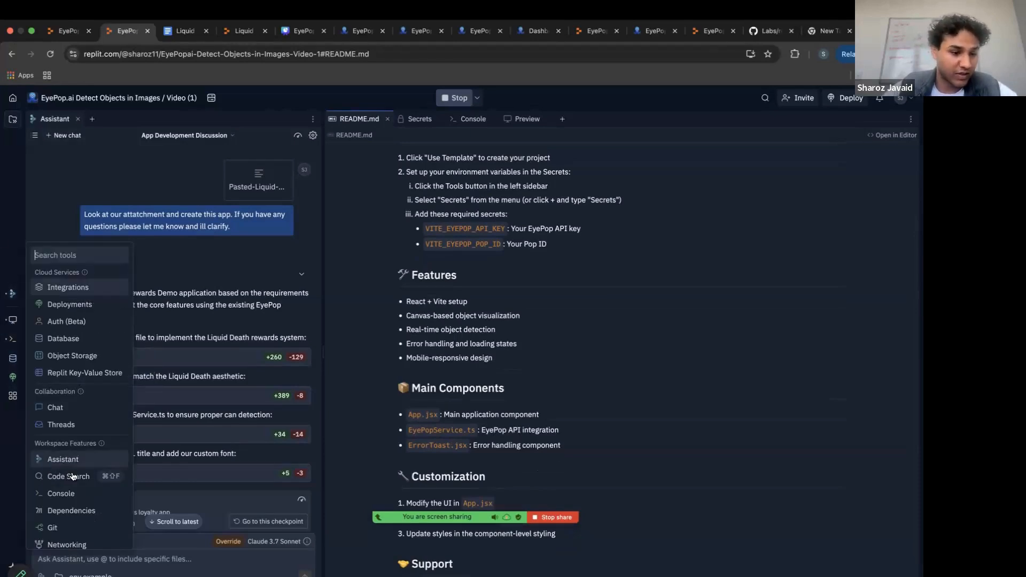
scroll(66, 480, "down", 3)
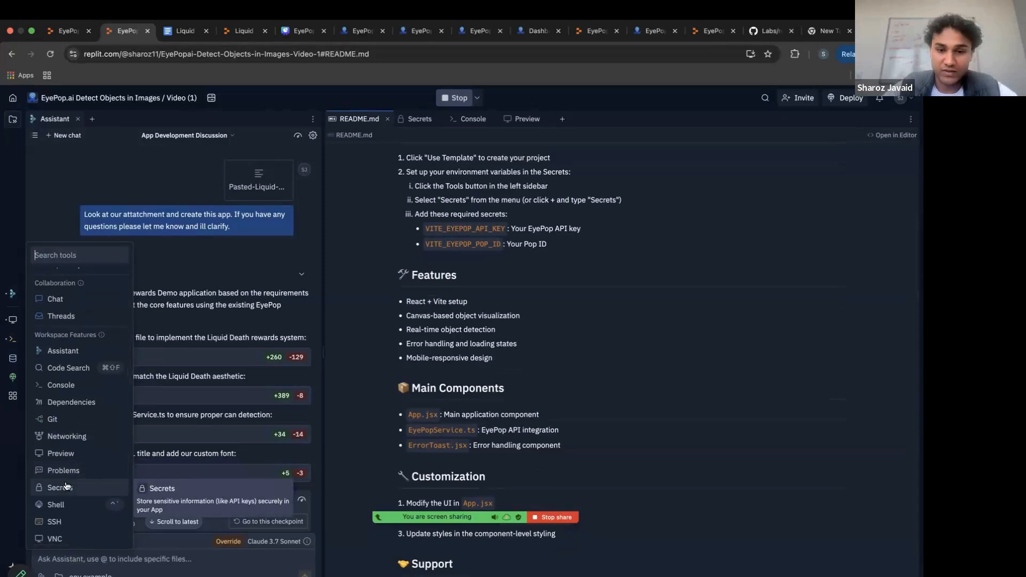
left_click(67, 486)
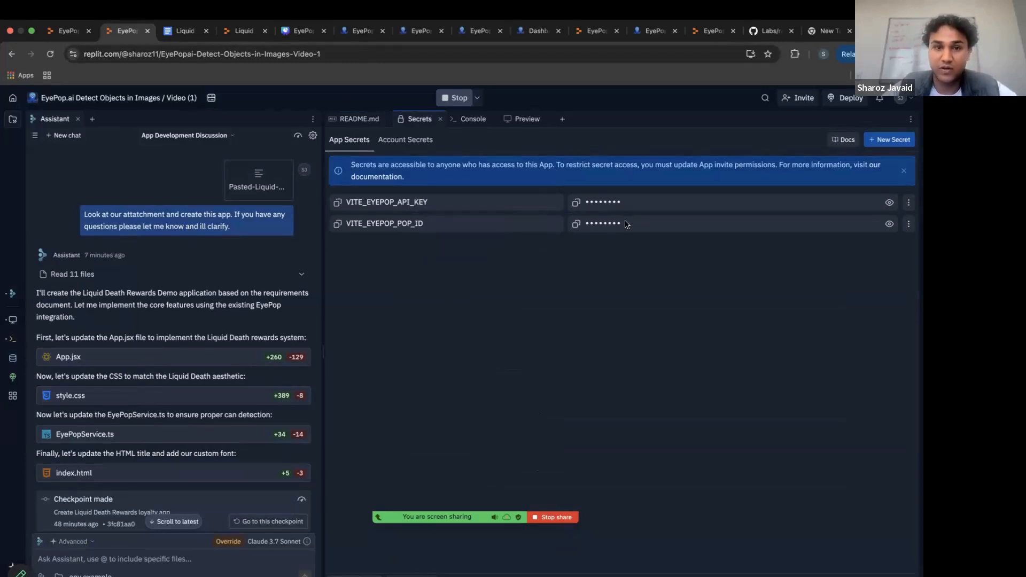
Copy the Liquid Death (v2) endpoint's UUID from the EyePop.ai dashboard and return to the Replit app's secrets.
left_click(540, 32)
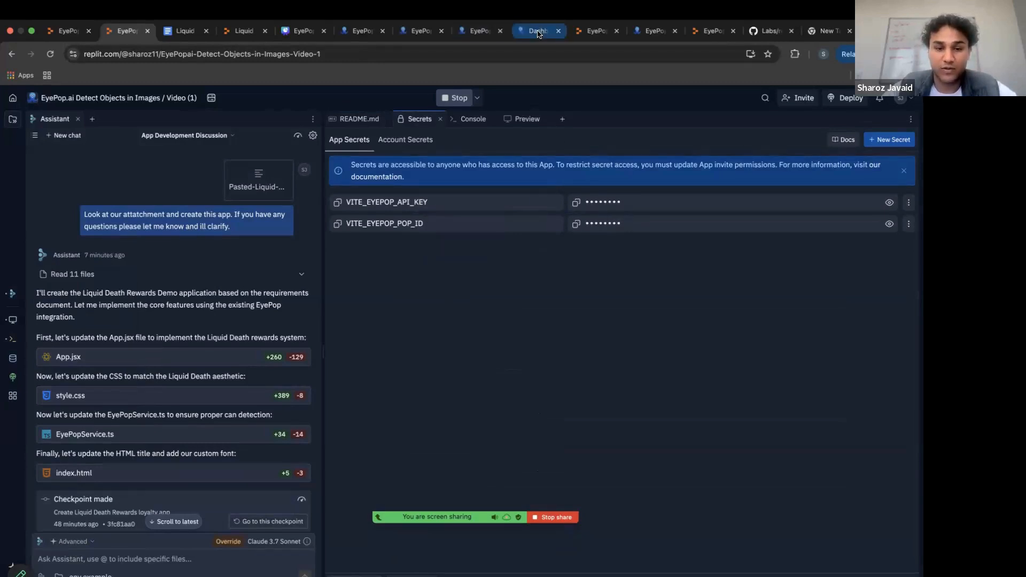
scroll(498, 276, "up", 5)
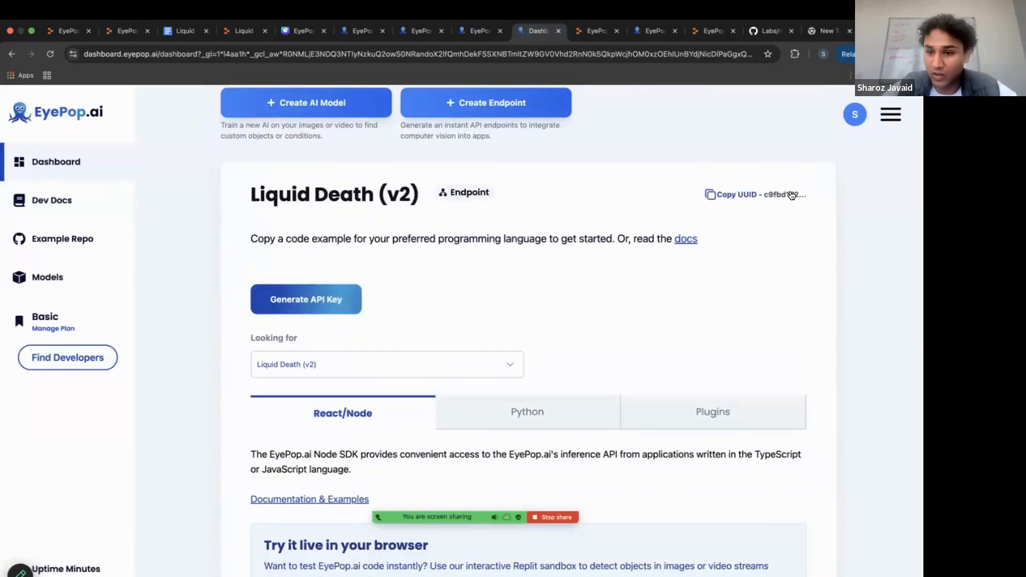
left_click(725, 199)
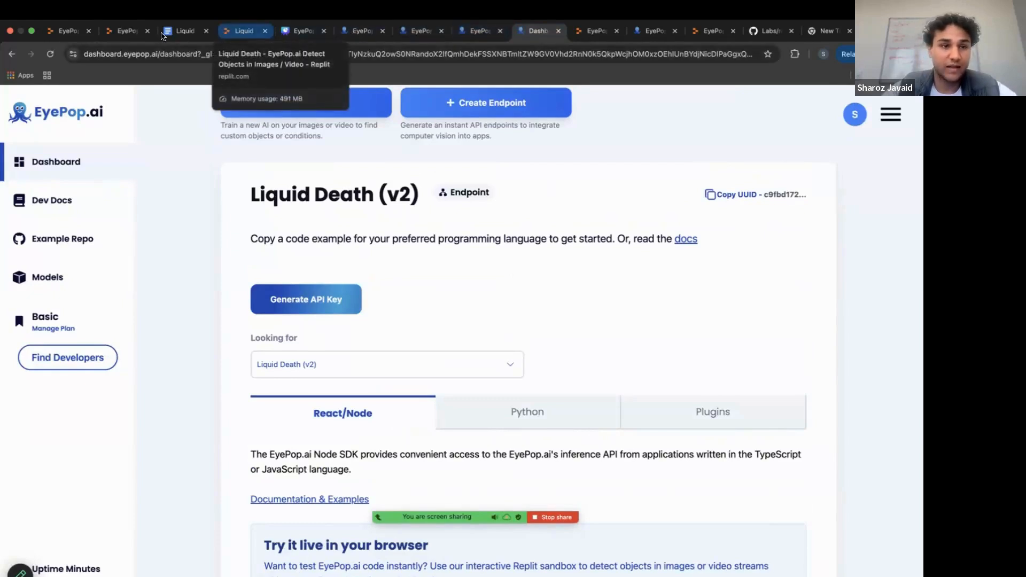
left_click(127, 31)
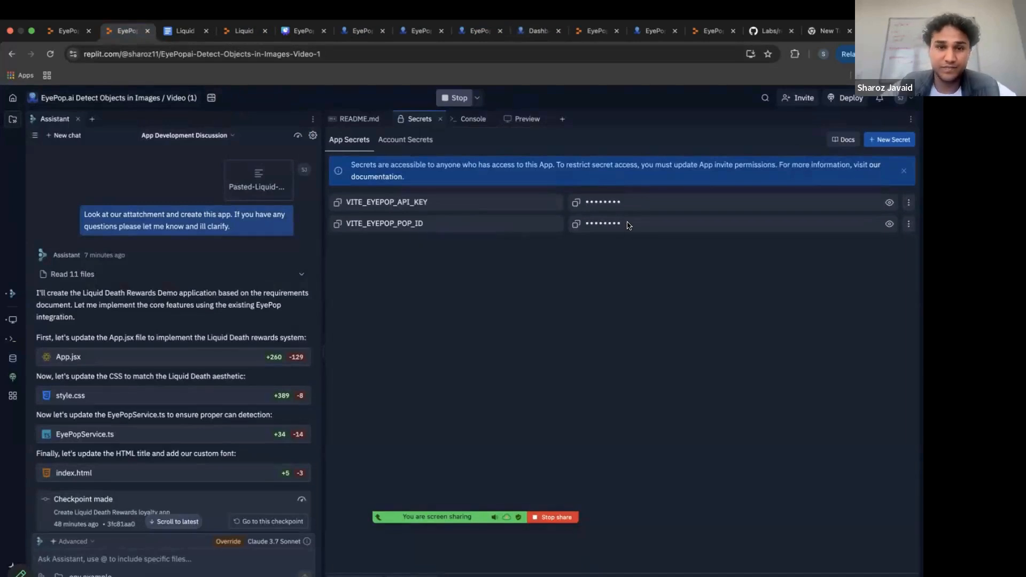
Check the API key generation option on the EyePop.ai dashboard, then go back to the Replit secrets and README.md.
left_click(536, 31)
scroll(535, 275, "up", 2)
scroll(535, 275, "down", 2)
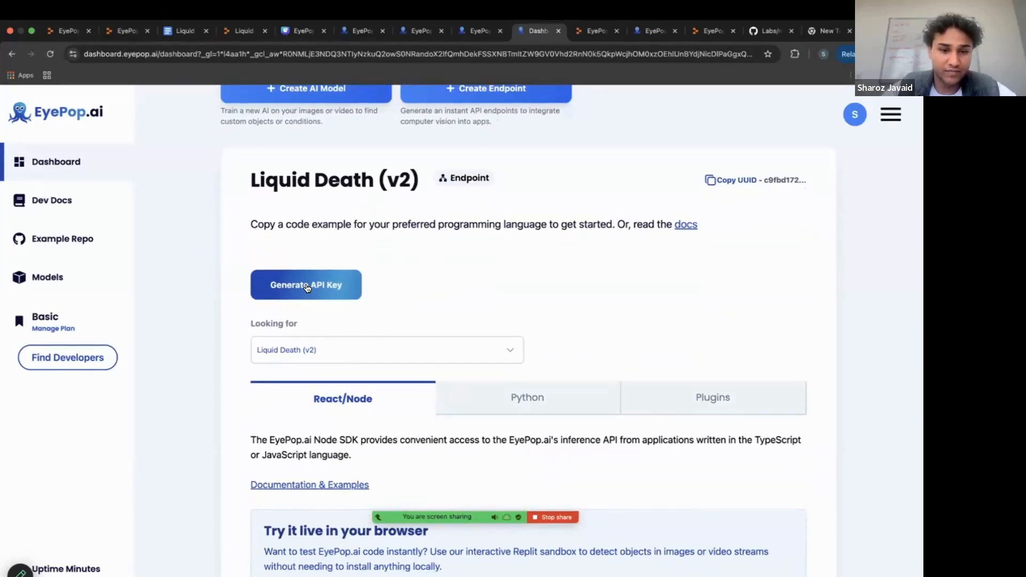
left_click(127, 31)
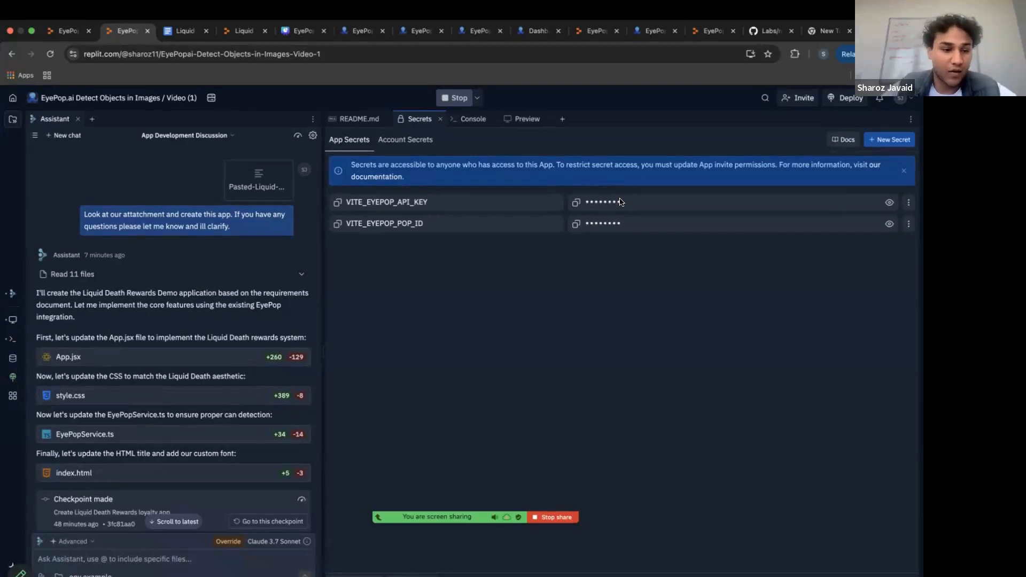
left_click(352, 122)
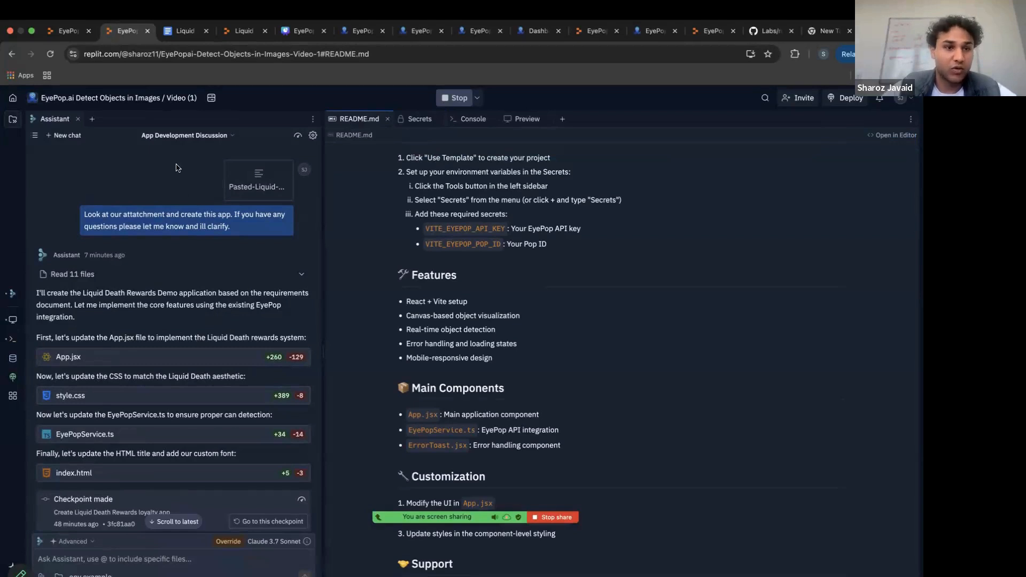
Switch to the Liquid Death Prompt document in Google Docs and review the product requirements from product summary through demo limitations.
left_click(179, 38)
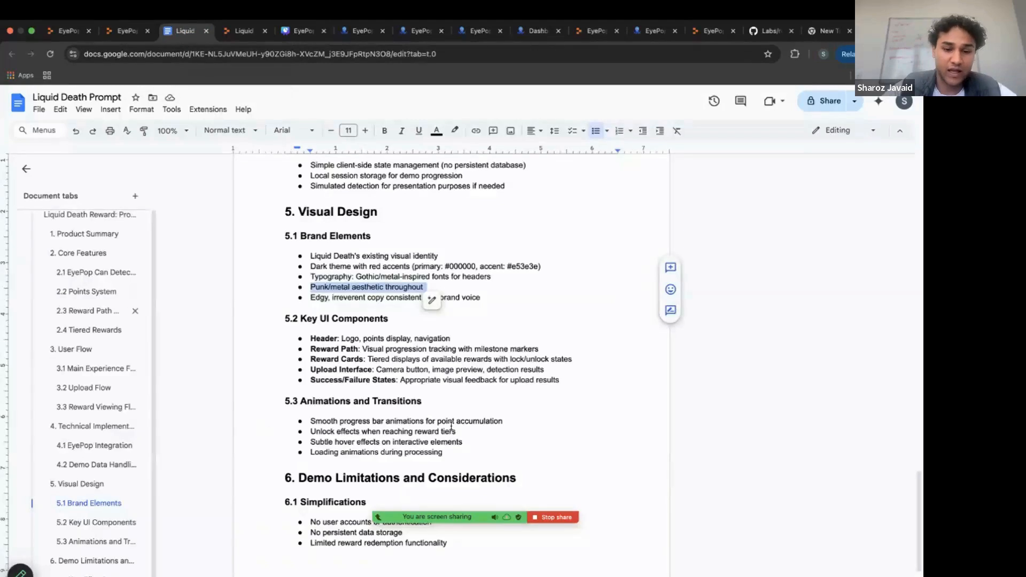
left_click(524, 232)
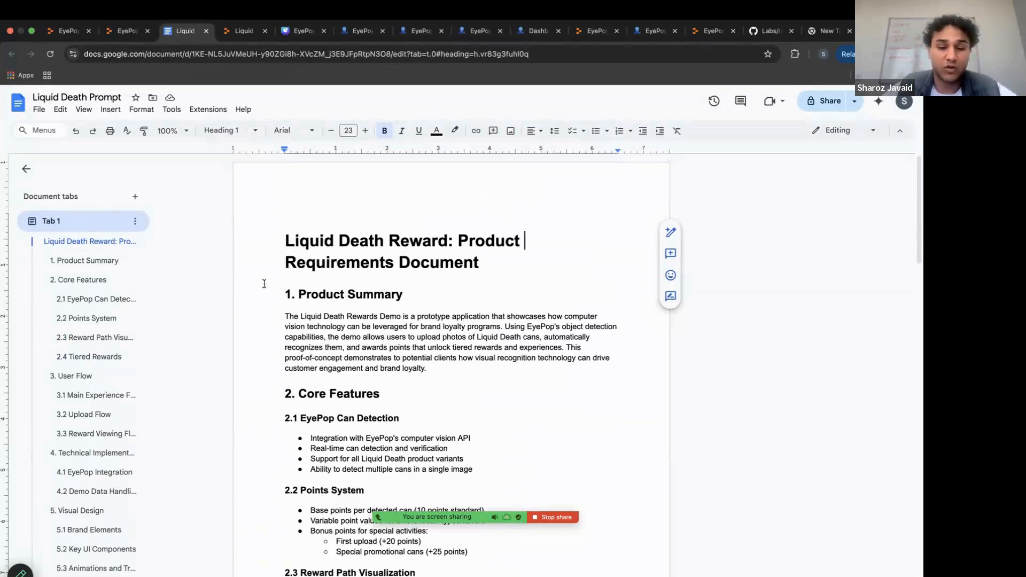
scroll(353, 339, "down", 5)
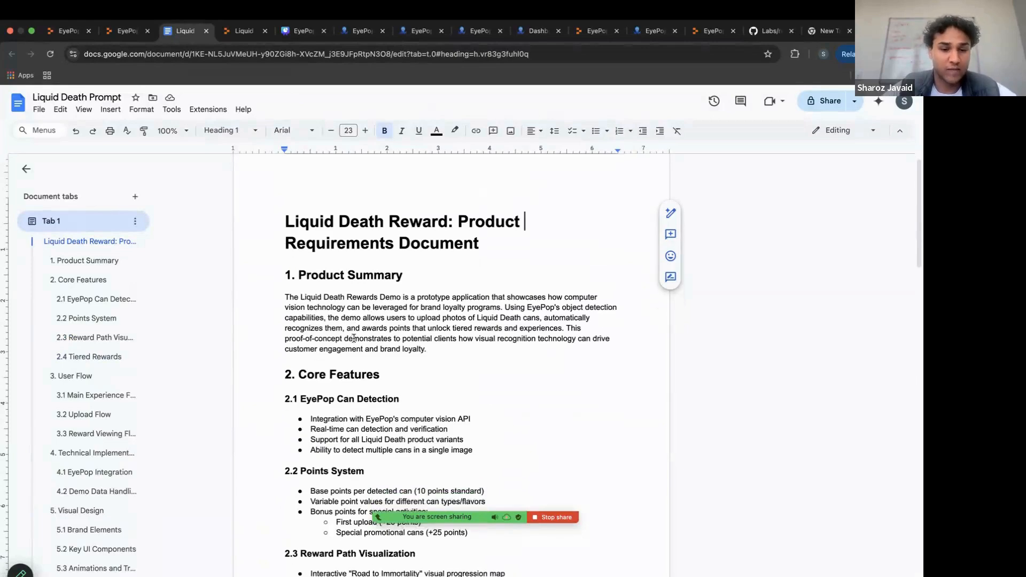
scroll(354, 338, "down", 15)
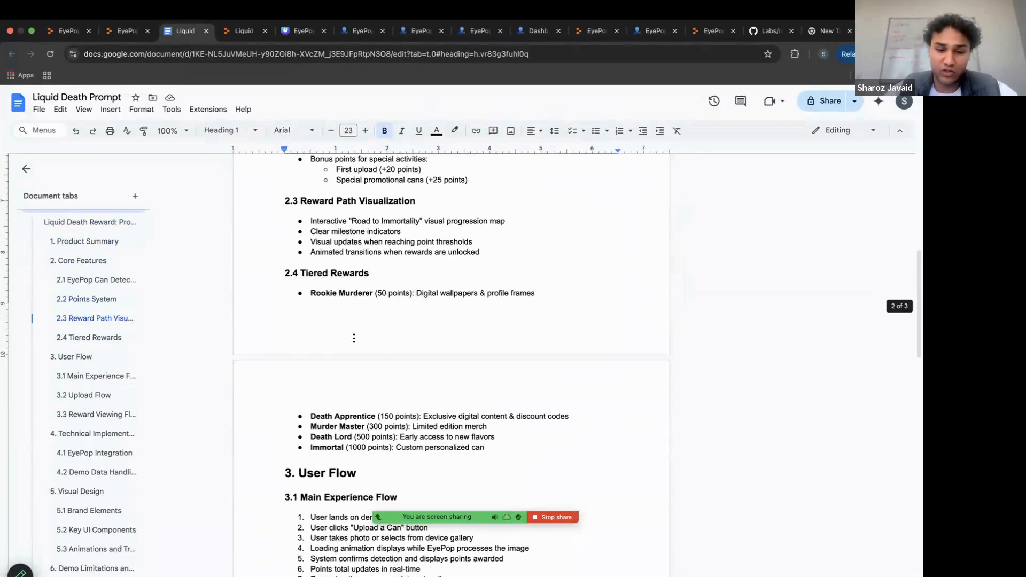
scroll(352, 338, "down", 5)
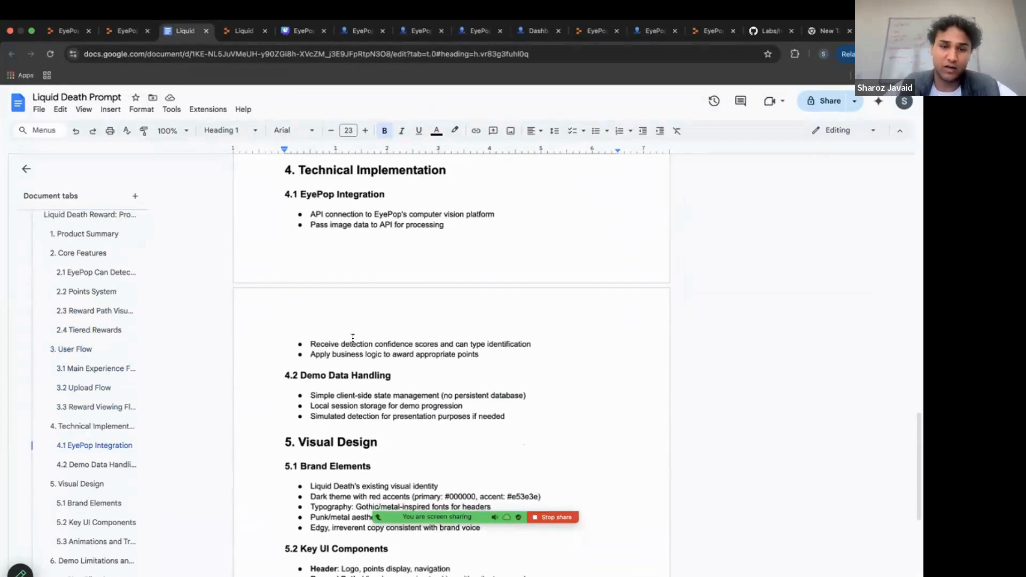
scroll(351, 363, "down", 3)
scroll(351, 364, "down", 5)
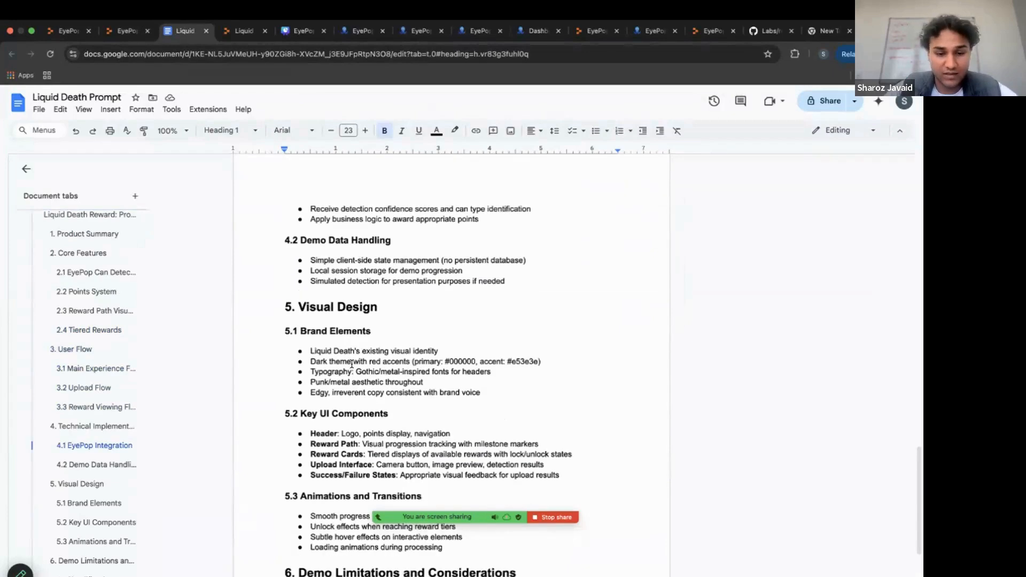
scroll(403, 267, "up", 20)
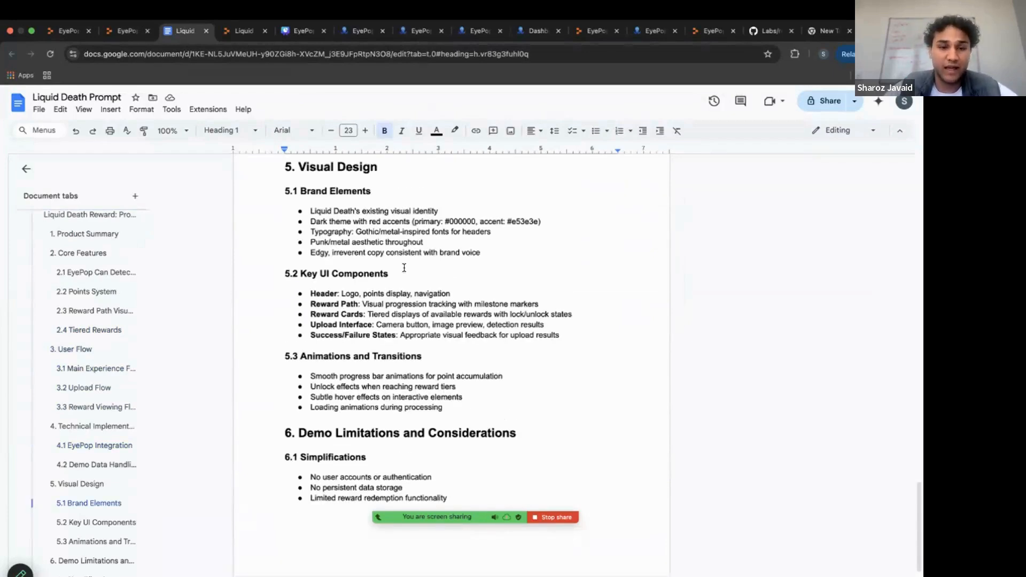
scroll(403, 267, "up", 10)
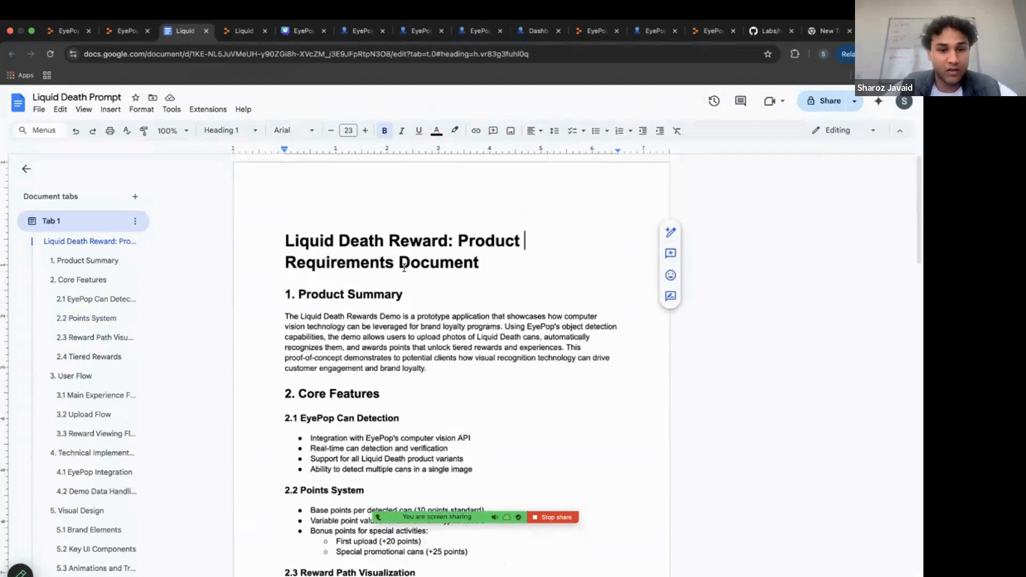
Select the whole Liquid Death Prompt text, return to the Replit app, and view the pasted requirements attachment in the Assistant chat.
key("super+a")
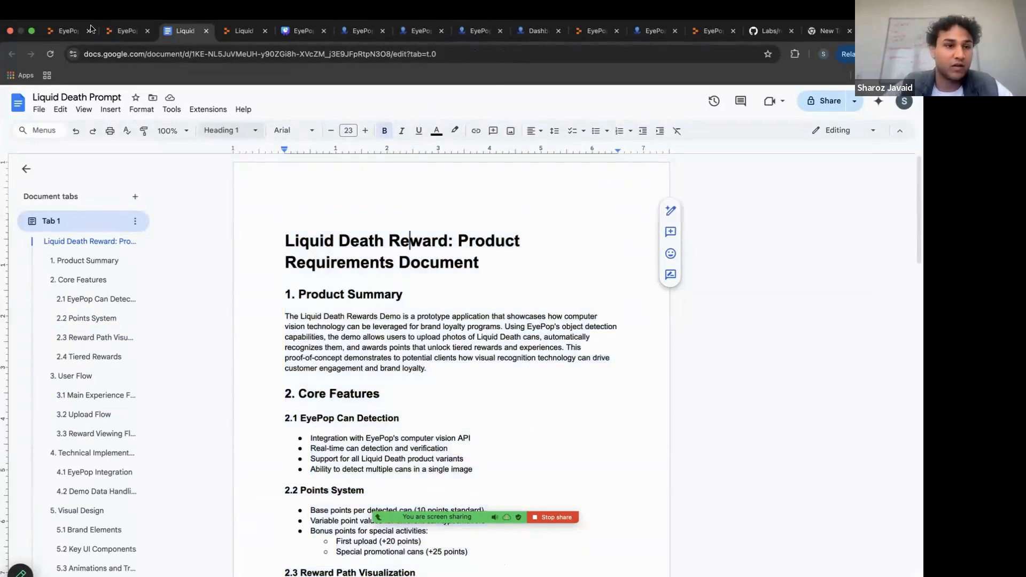
left_click(63, 32)
left_click(120, 31)
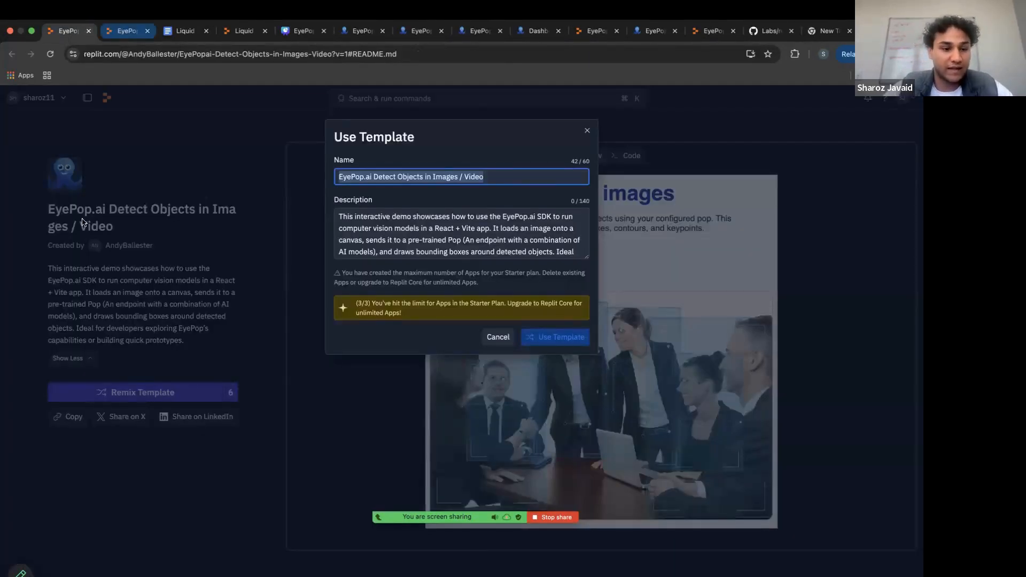
left_click(251, 179)
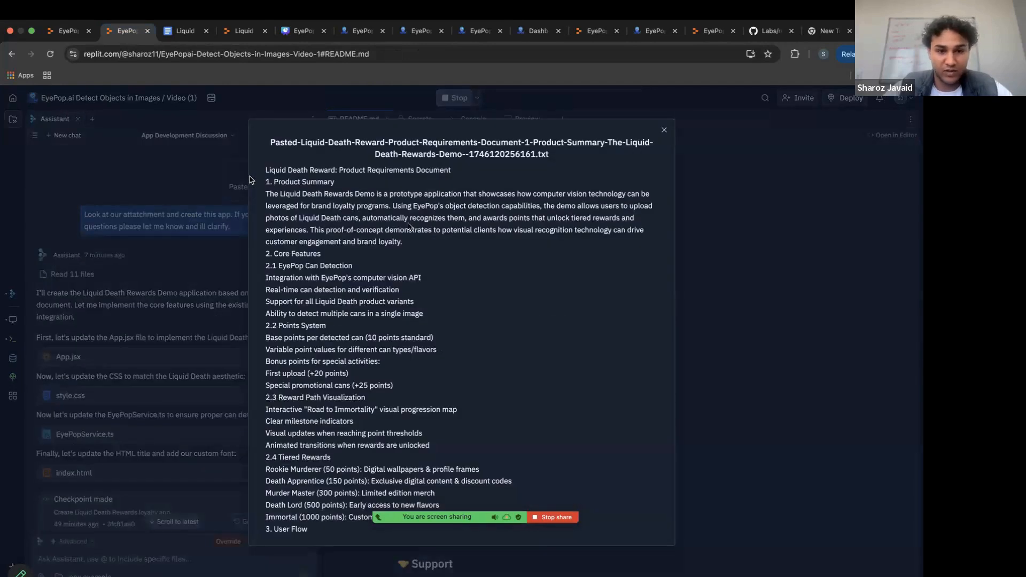
left_click(122, 181)
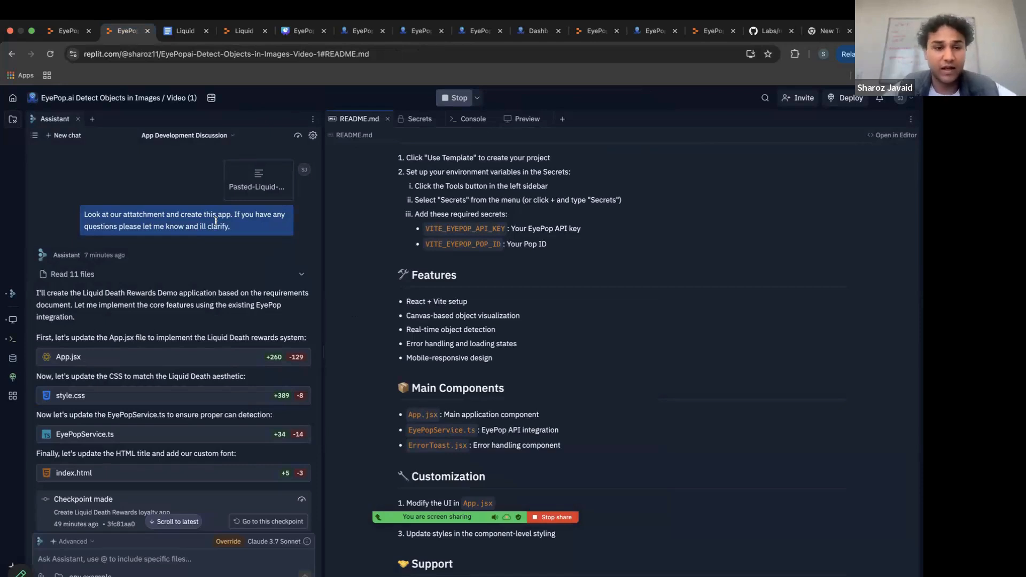
Review the Assistant's first response to the app creation prompt, from its file changes to the createRenderer error message.
scroll(217, 225, "down", 1)
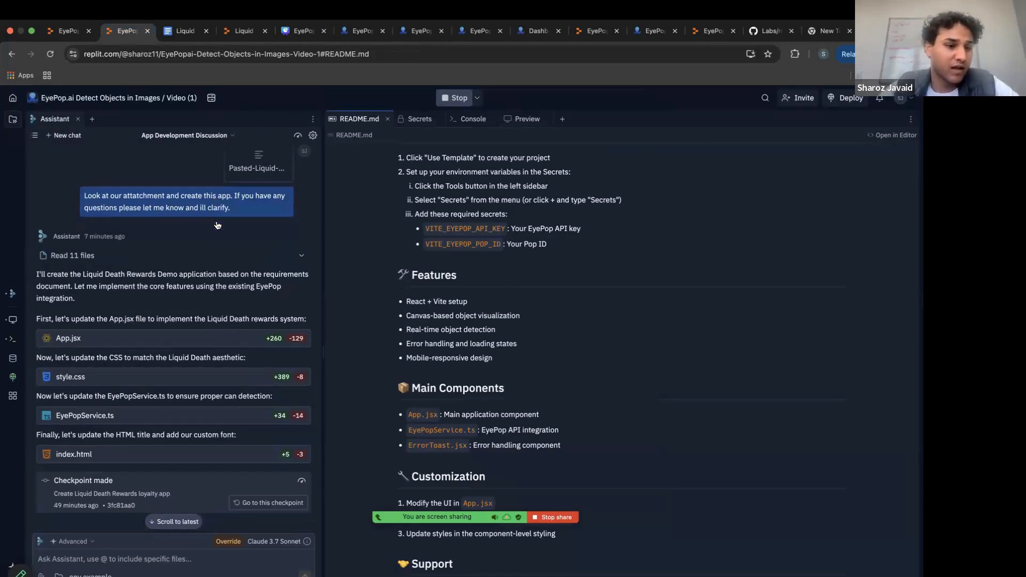
scroll(217, 225, "down", 2)
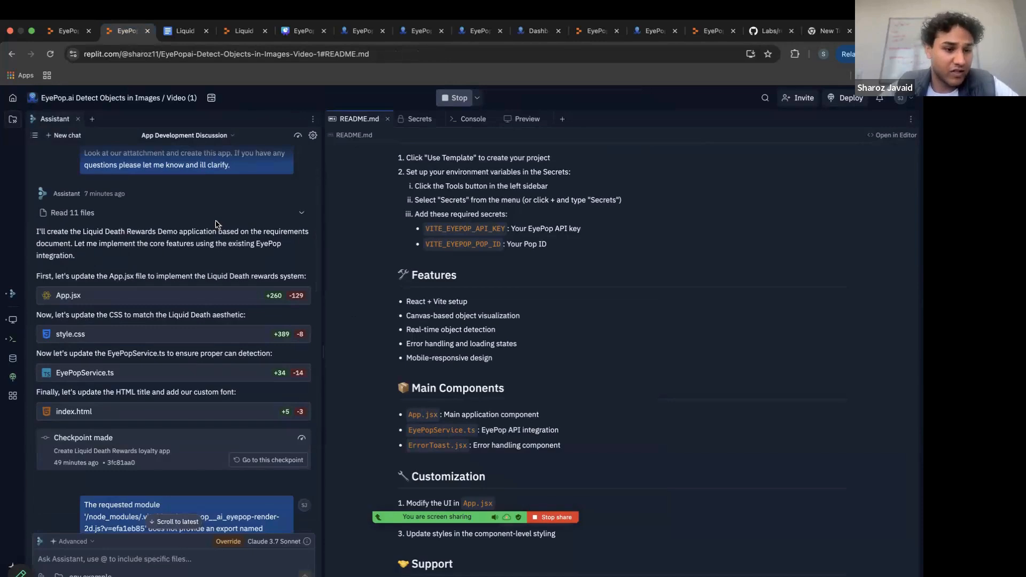
scroll(217, 225, "down", 3)
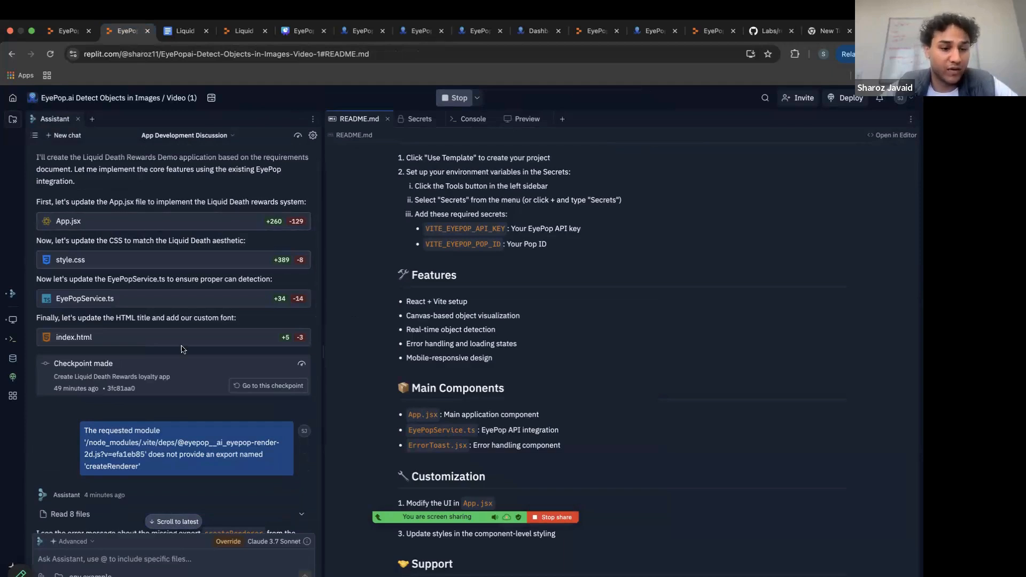
scroll(183, 345, "down", 1)
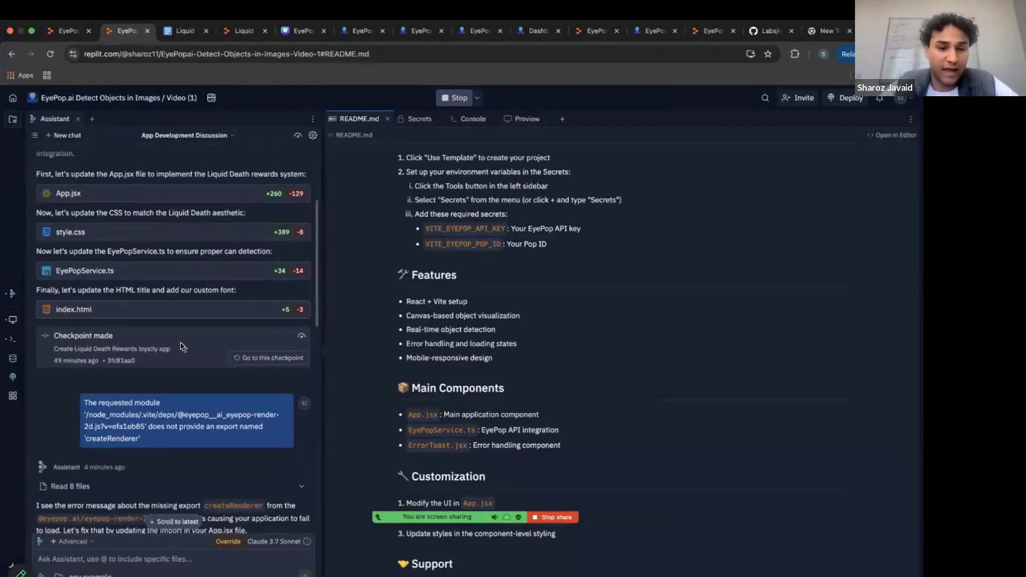
scroll(181, 342, "down", 2)
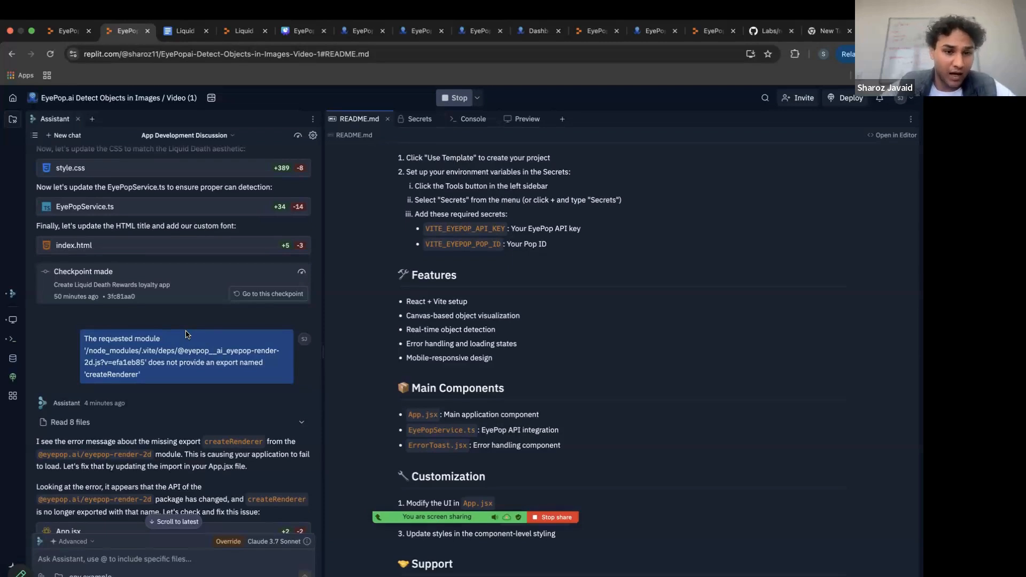
scroll(186, 334, "up", 1)
scroll(186, 334, "down", 1)
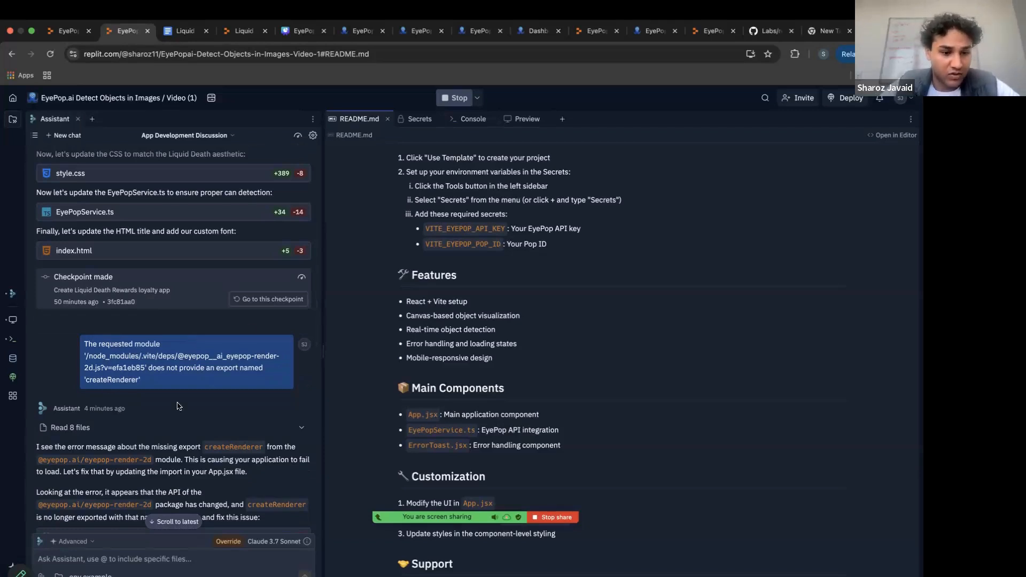
Examine the Assistant's createRenderer fix and its follow-up on using the latest EyePop docs, down to the last checkpoint.
scroll(178, 406, "down", 2)
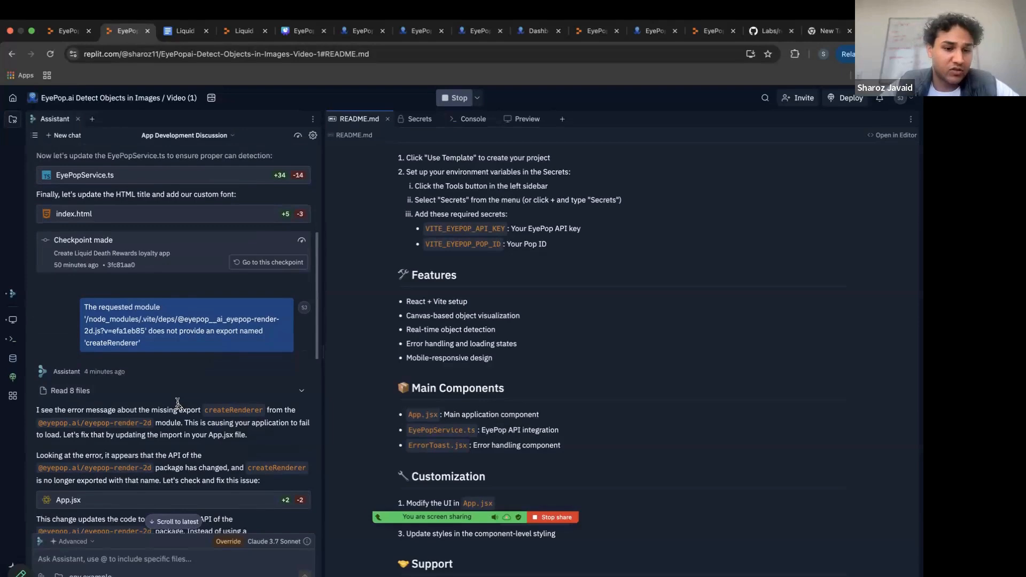
scroll(178, 404, "down", 3)
scroll(178, 403, "down", 2)
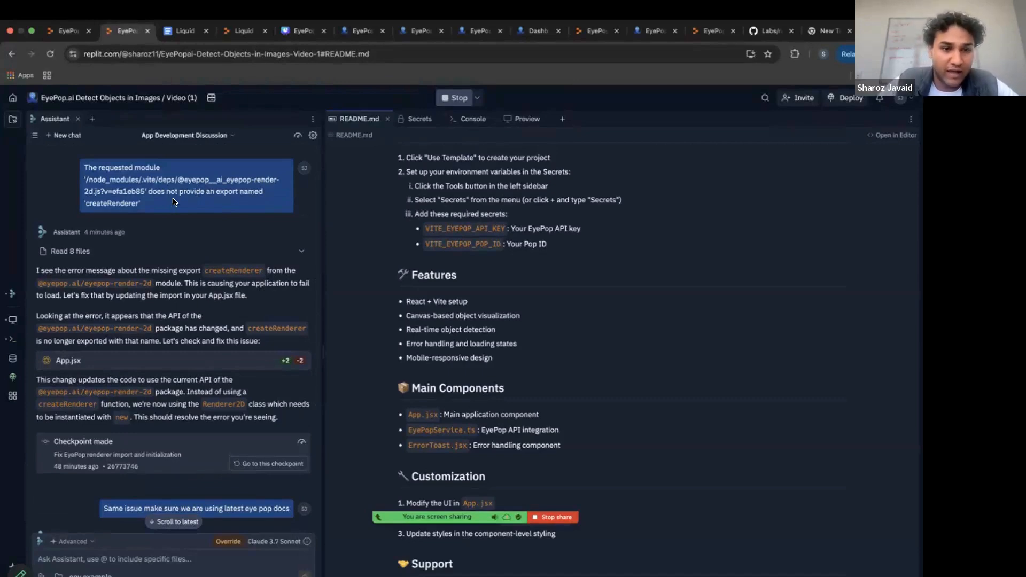
scroll(169, 201, "down", 2)
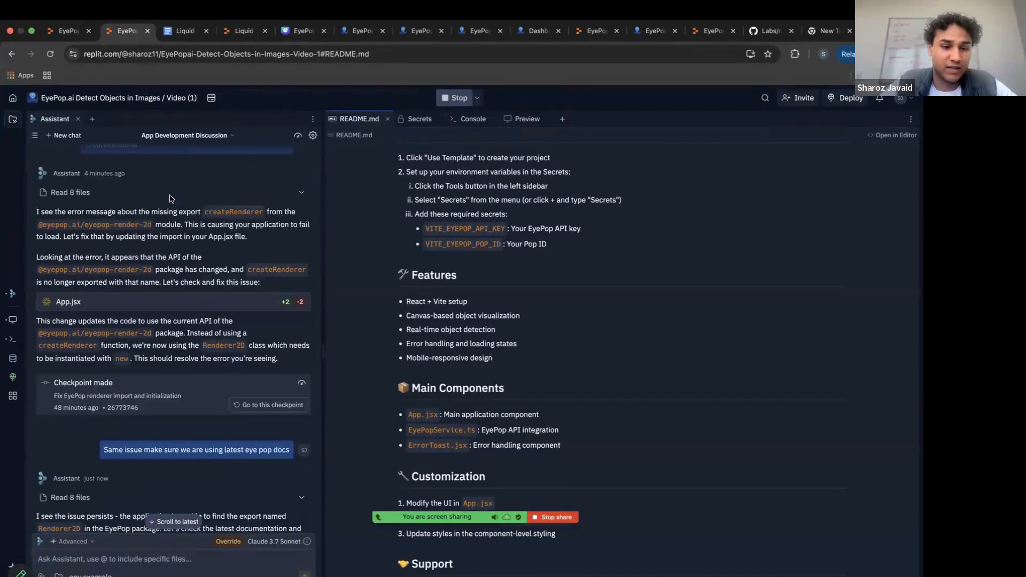
scroll(168, 198, "down", 2)
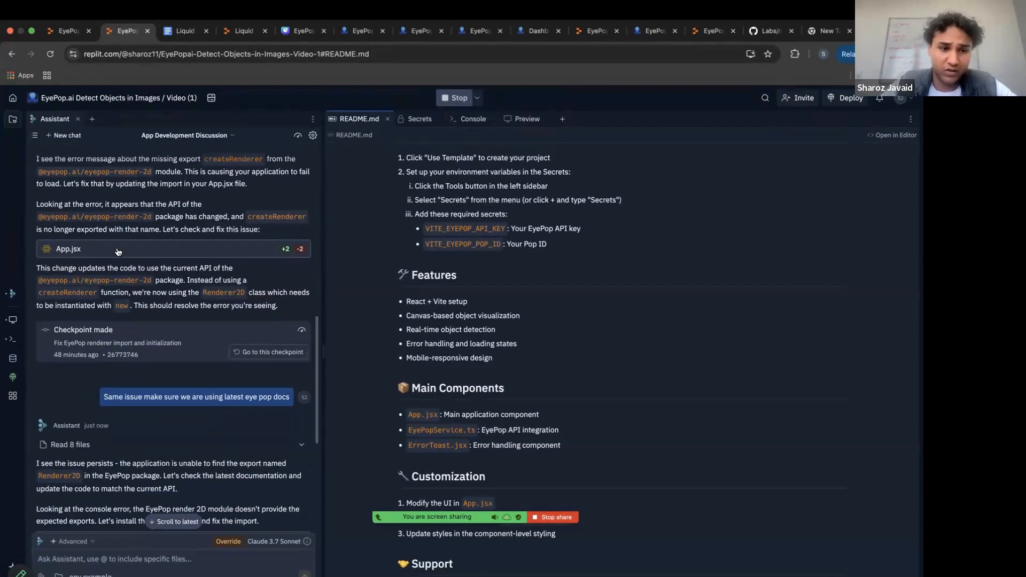
scroll(118, 251, "down", 1)
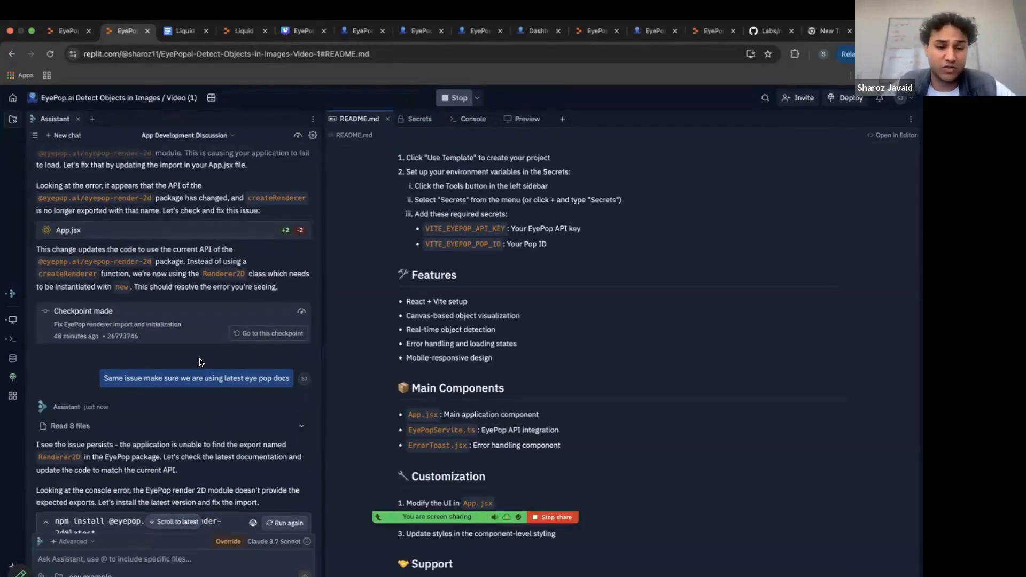
scroll(200, 362, "down", 5)
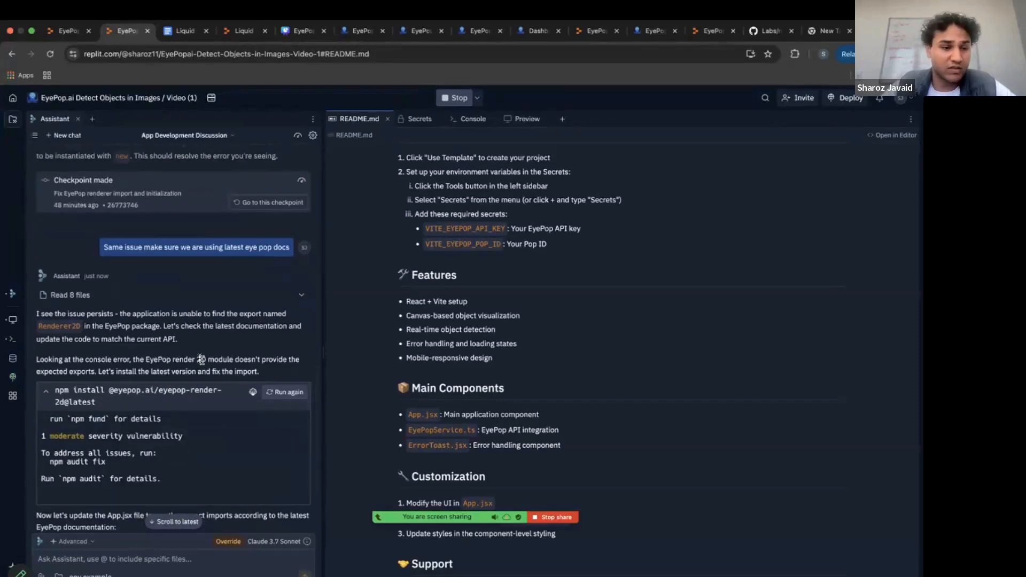
scroll(201, 359, "down", 3)
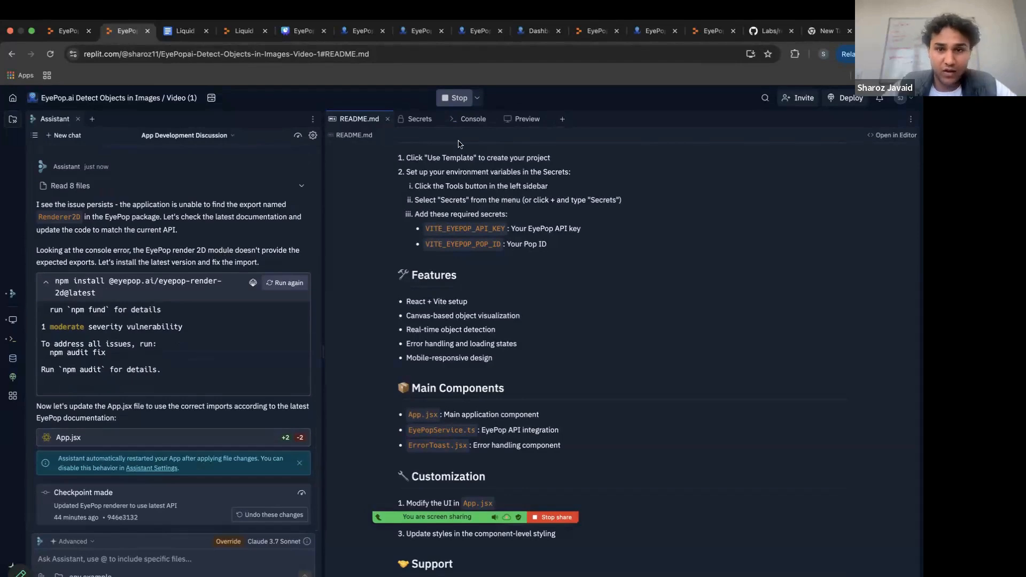
Open the app preview, widen it against the Assistant chat, and review the Liquid Death Rewards page alongside the prompt history.
left_click(523, 120)
left_click_drag(321, 236, 203, 237)
scroll(239, 315, "down", 1)
scroll(239, 315, "down", 4)
scroll(239, 315, "up", 2)
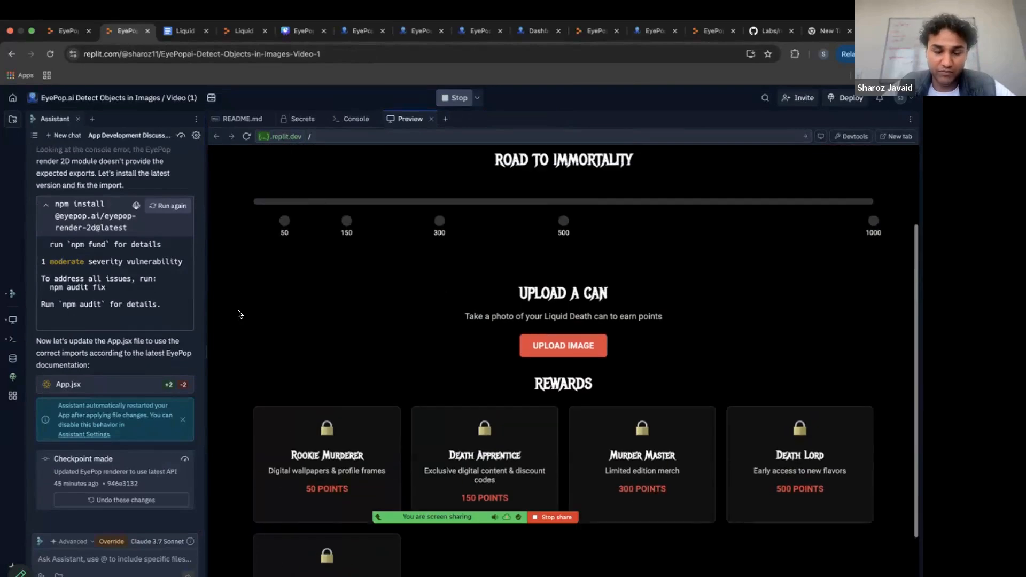
scroll(96, 404, "up", 5)
scroll(96, 405, "up", 10)
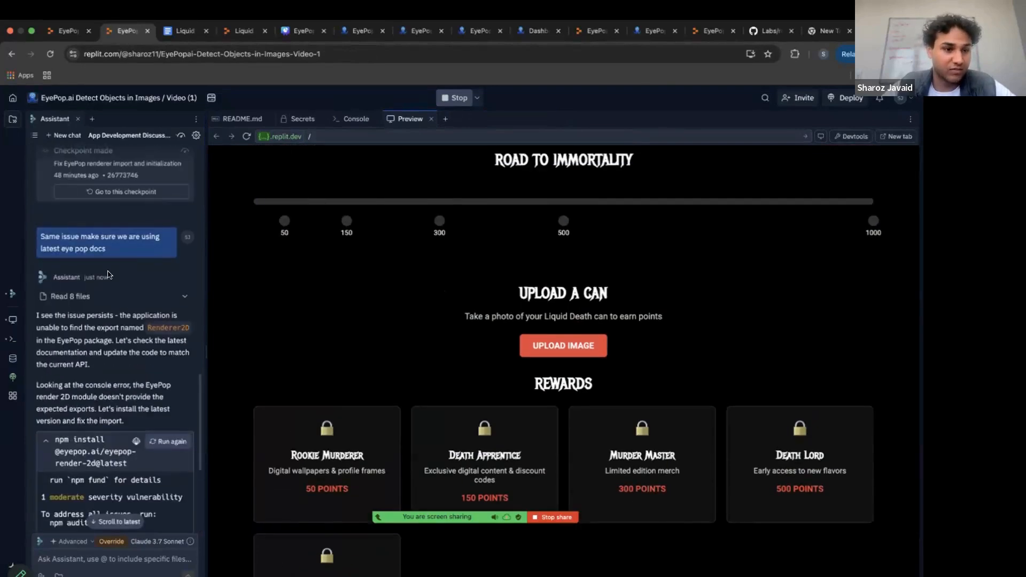
scroll(109, 275, "down", 10)
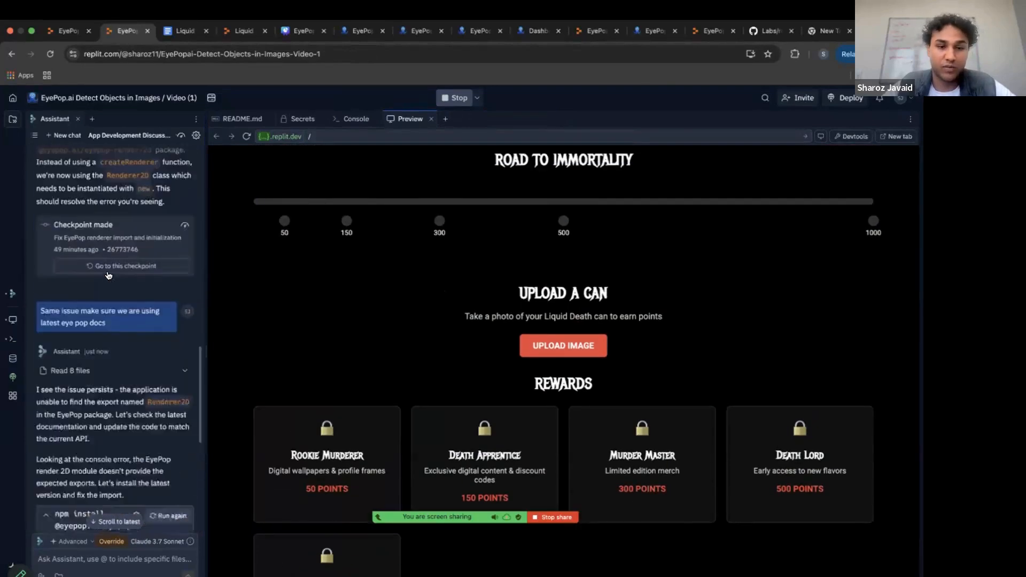
scroll(378, 297, "up", 3)
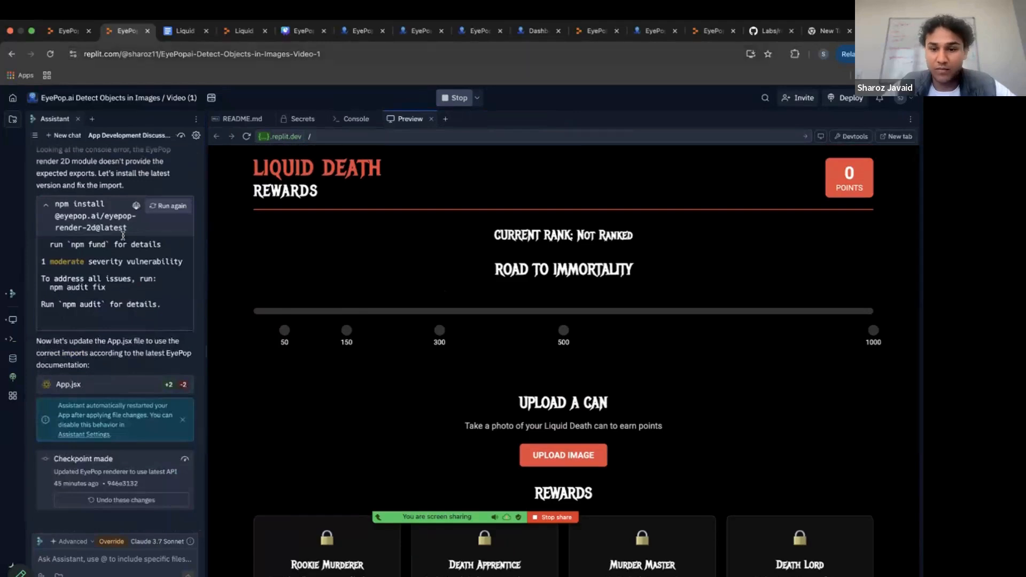
Switch to the finished Liquid Death Replit app and review its Road to Immortality progress, recent uploads and reward tiers.
left_click(239, 33)
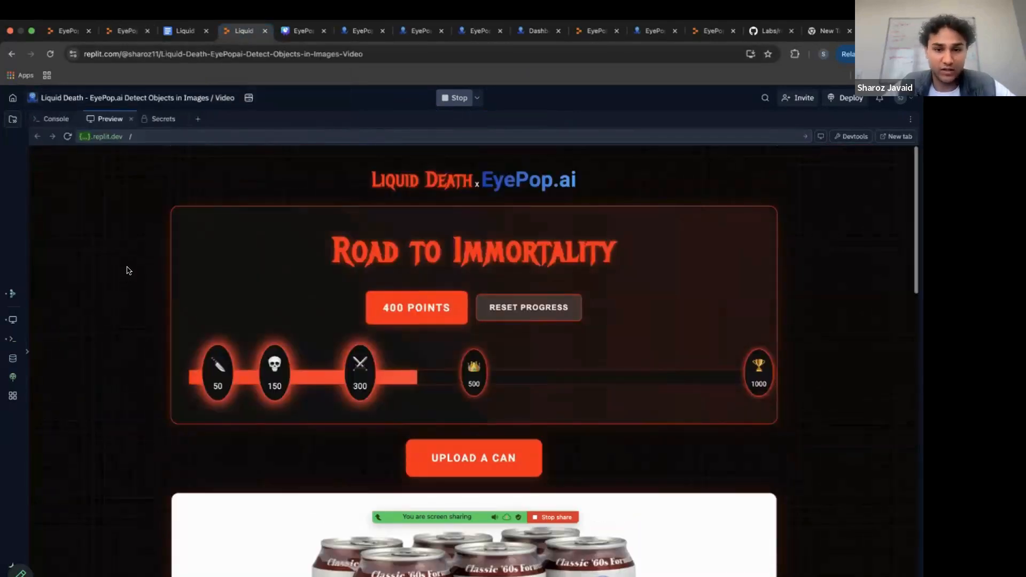
scroll(128, 268, "down", 5)
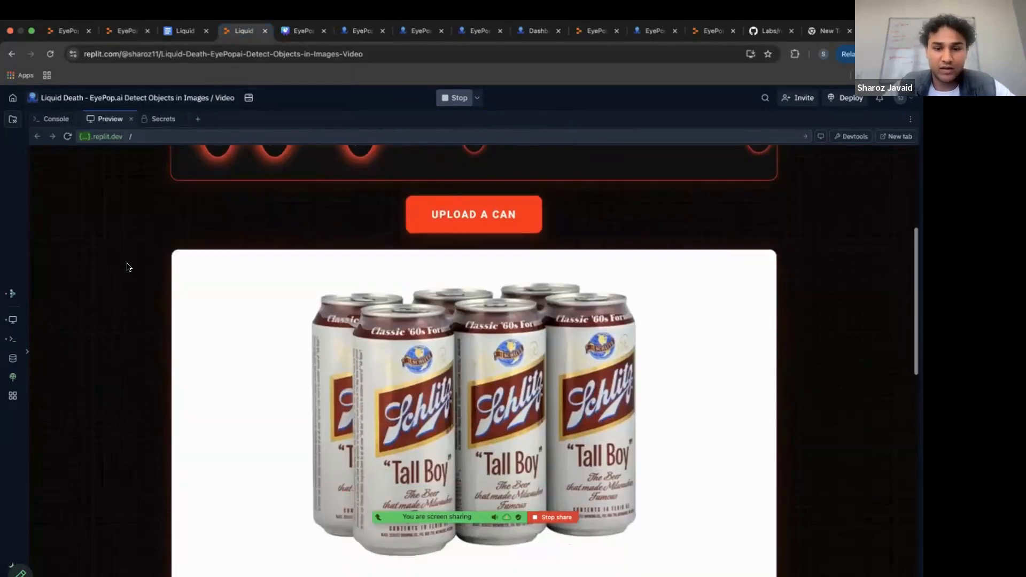
scroll(128, 267, "down", 10)
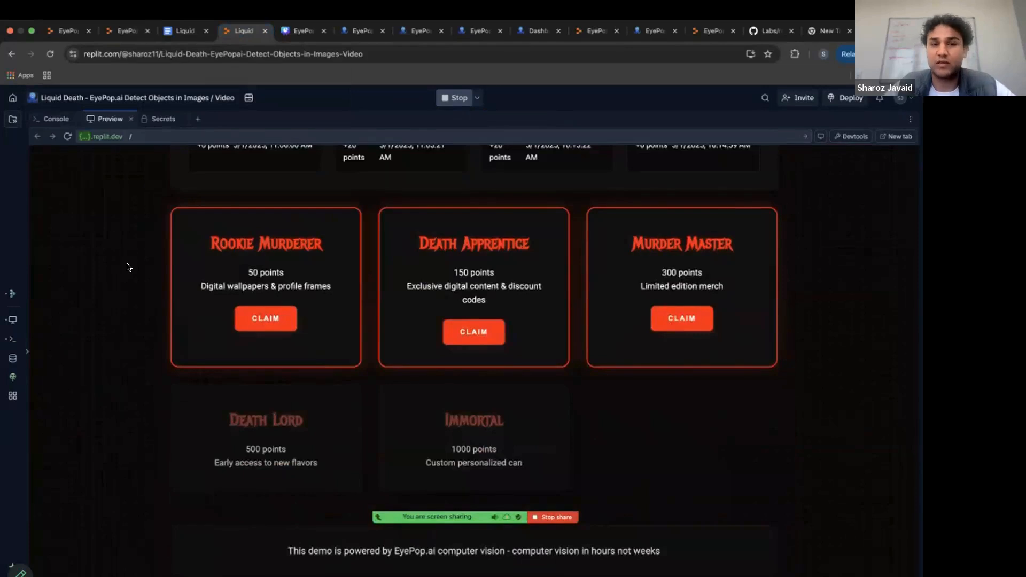
scroll(129, 267, "up", 15)
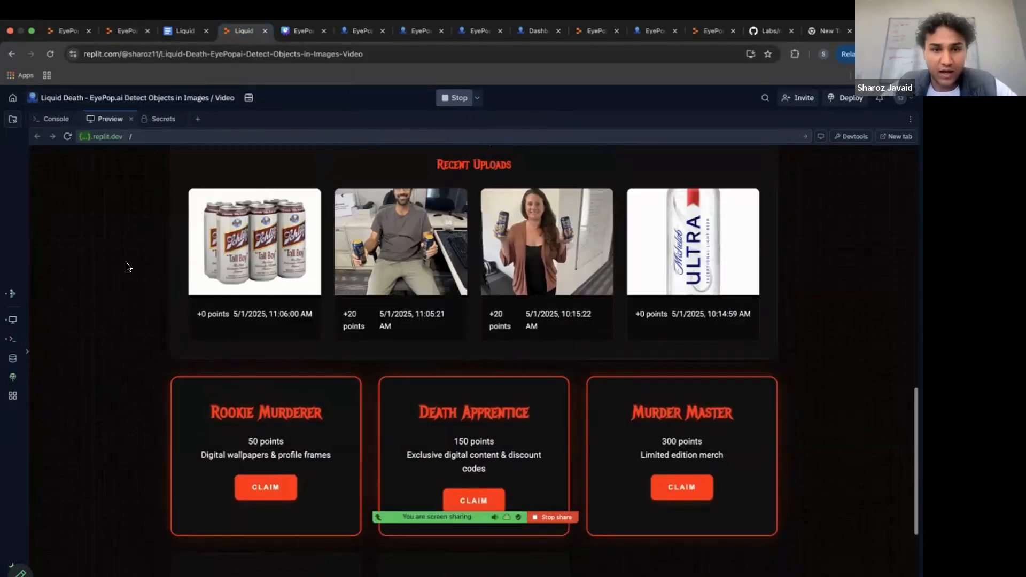
Leave the finished app, switch to the EyePop.ai workshop presentation in Canva, and present the Thank you slide full screen.
left_click(126, 30)
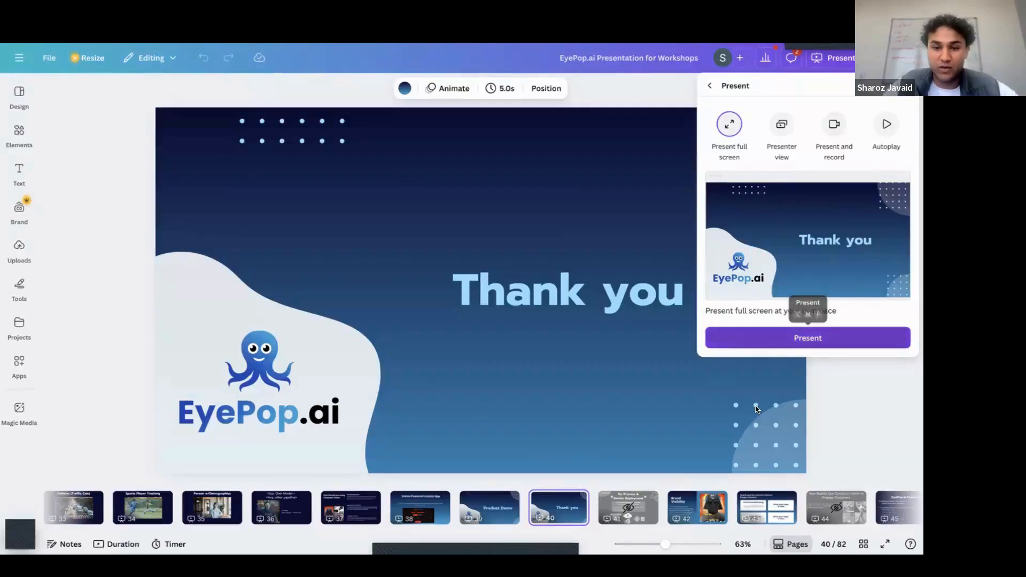
left_click(750, 341)
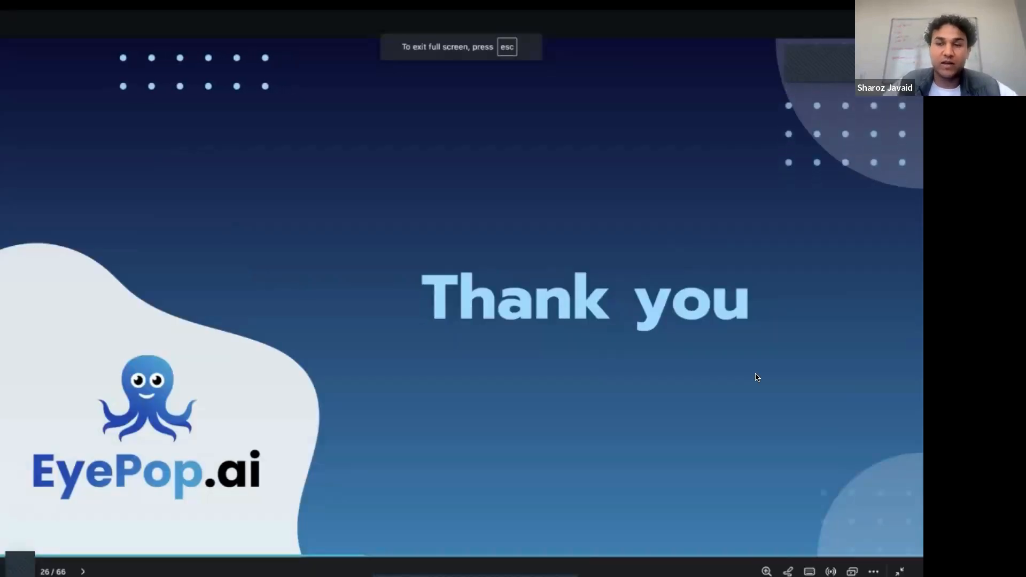